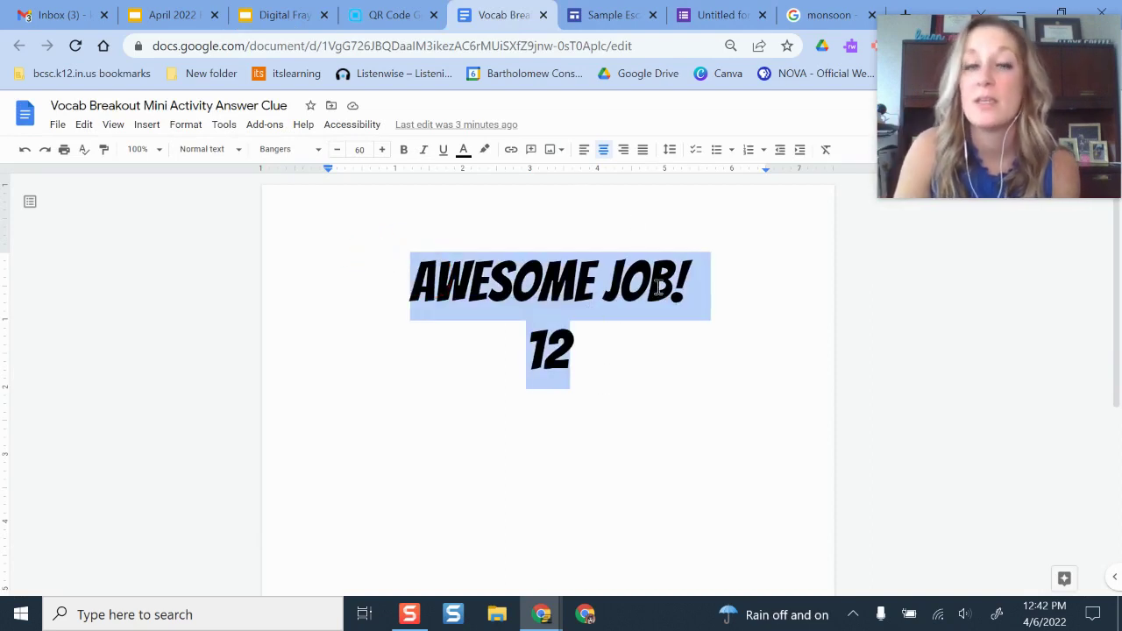
Switch to the untitled Google Form and rename it "Vocabulary Breakout Box"
click(732, 19)
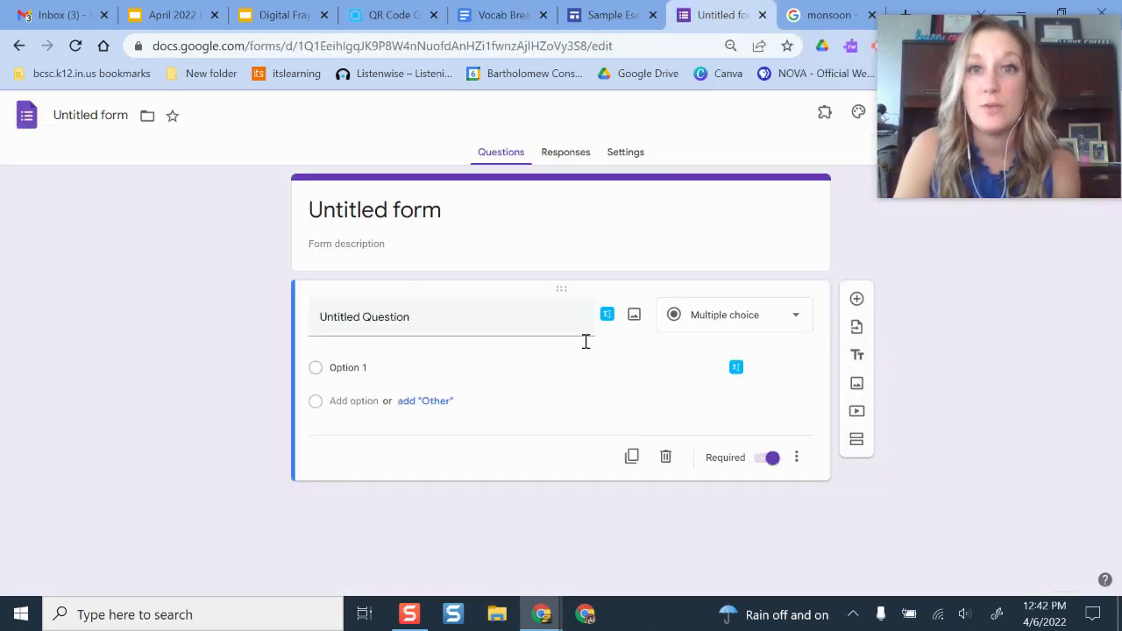
click(458, 208)
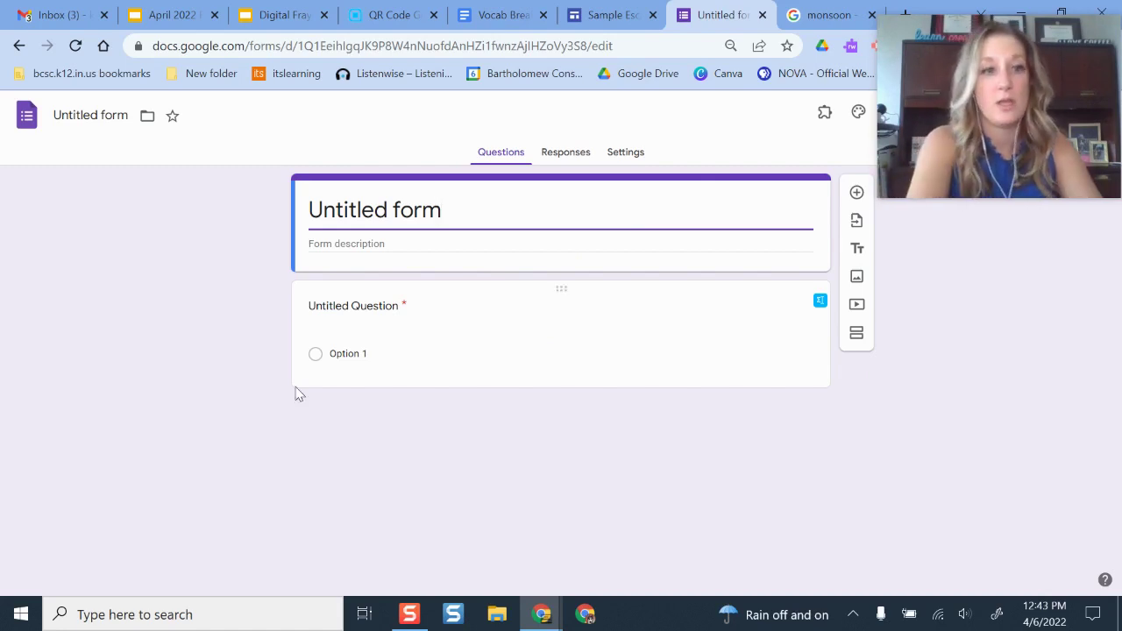
click(109, 117)
text(Voccabu)
key(BackSpace)
key(BackSpace)
key(BackSpace)
key(BackSpace)
text(abulary Breakout Box)
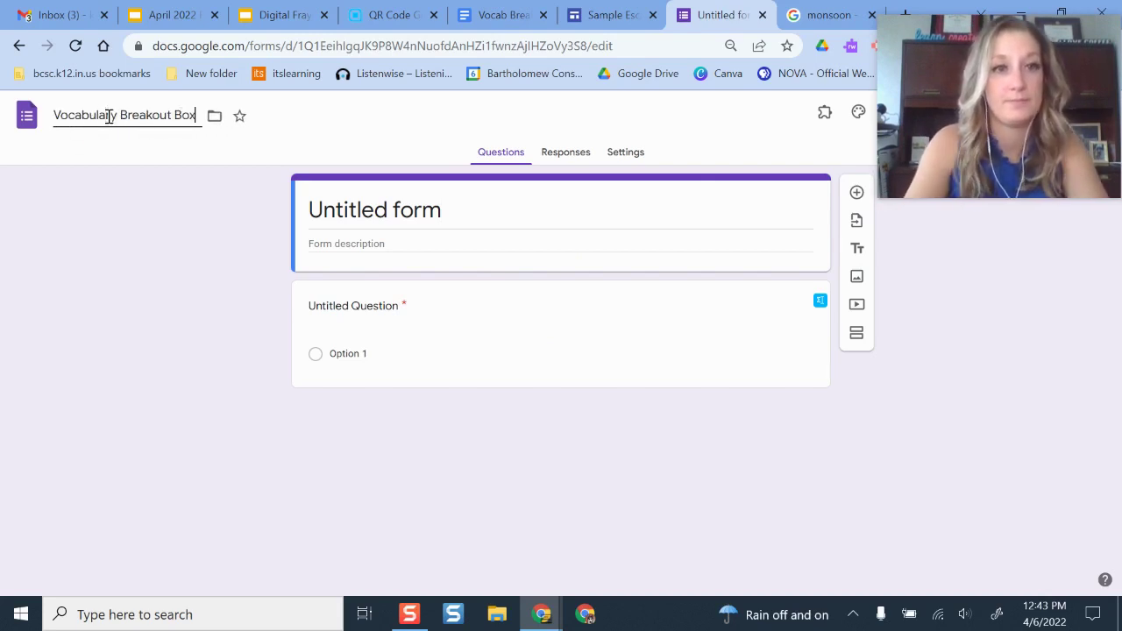
click(939, 461)
Enter the form description "Enter the correct combination (and order) of numbers on this Google Form to break out and win a prize!"
click(368, 243)
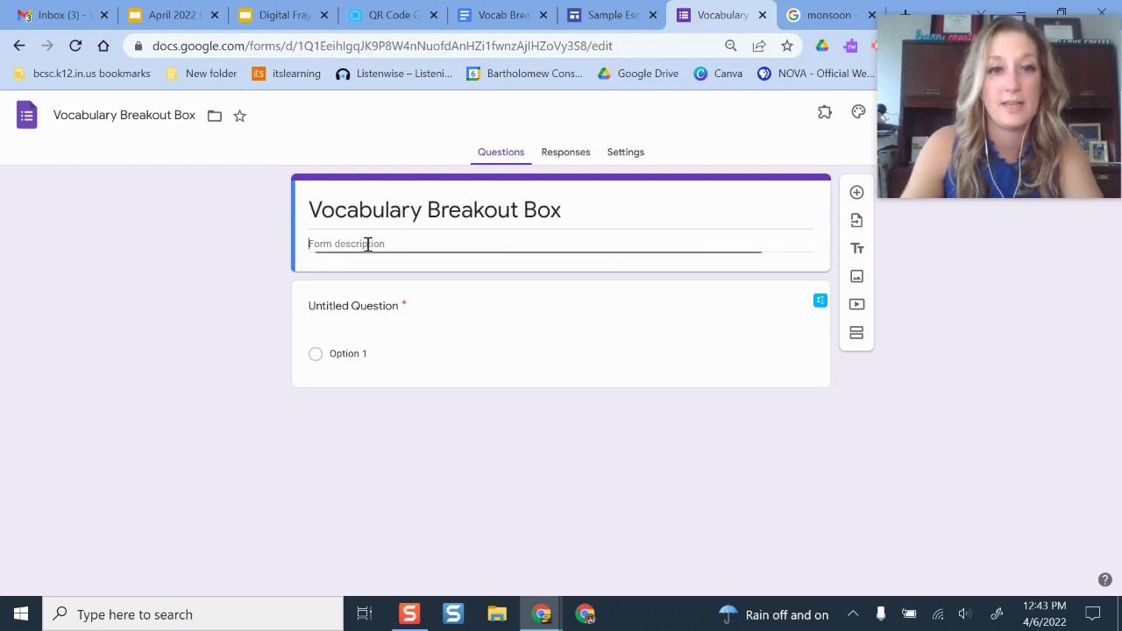
text(Ente)
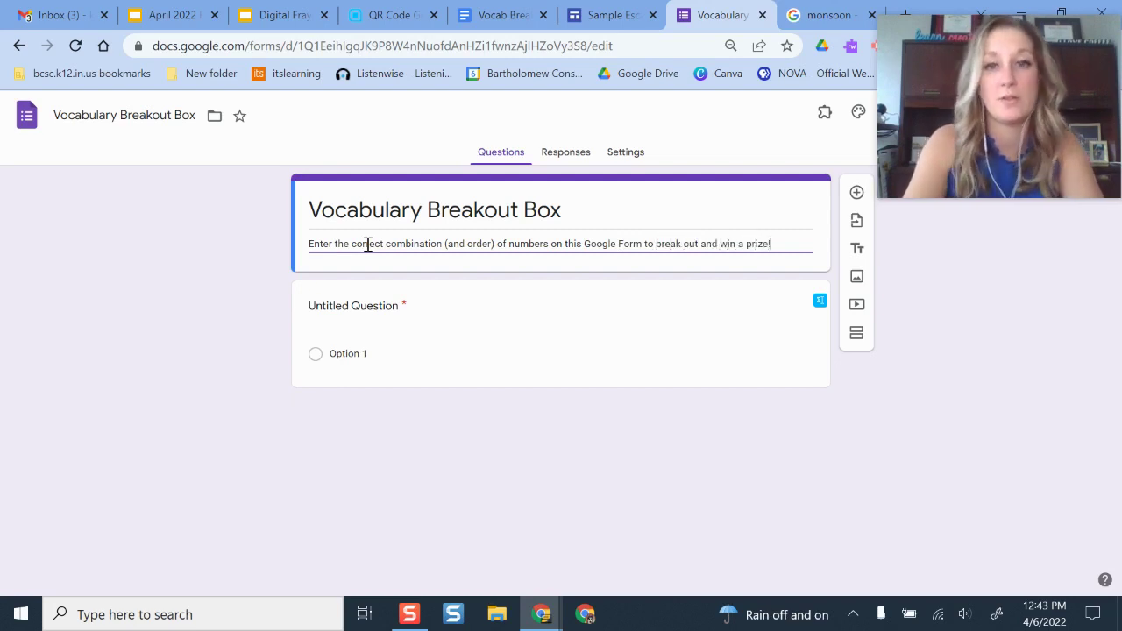
click(1030, 397)
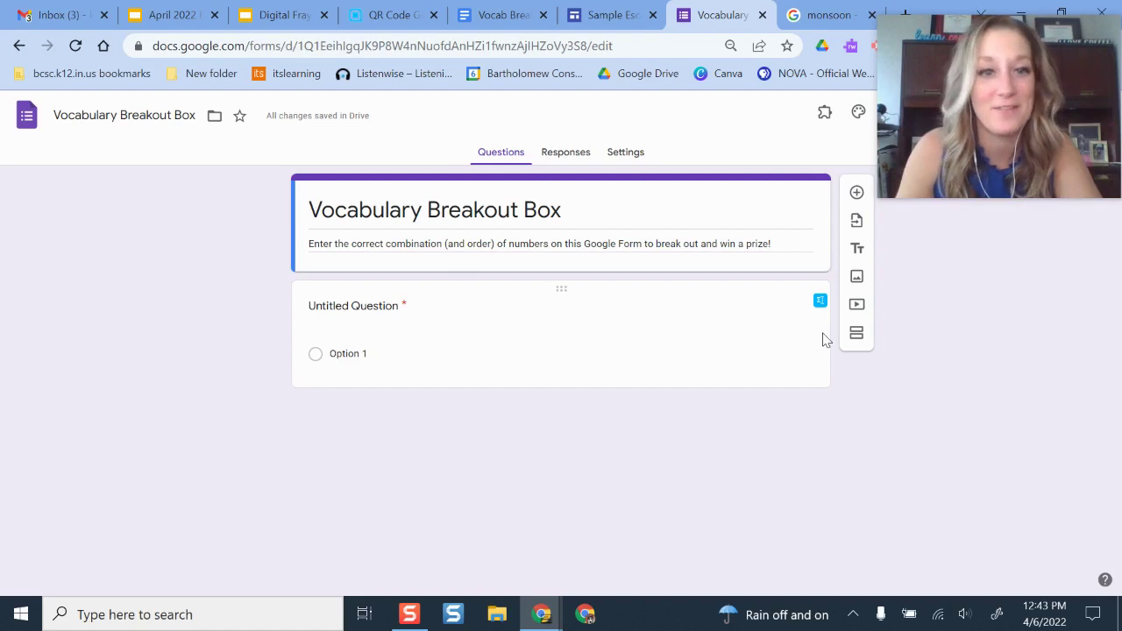
Title the form's first question "Combination 1"
click(325, 301)
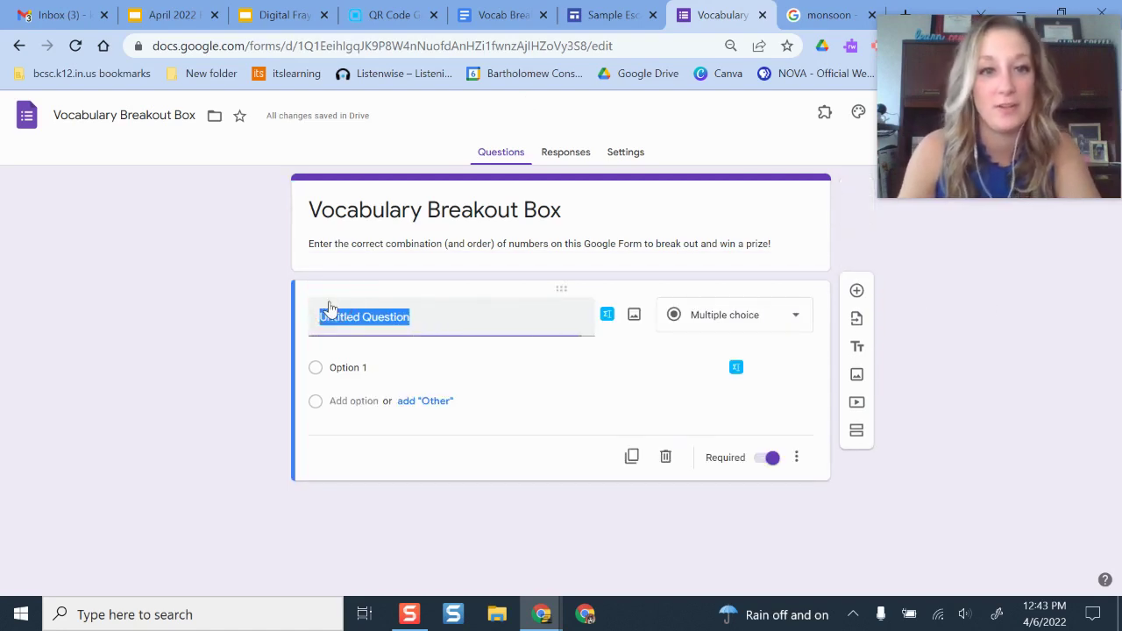
text(com)
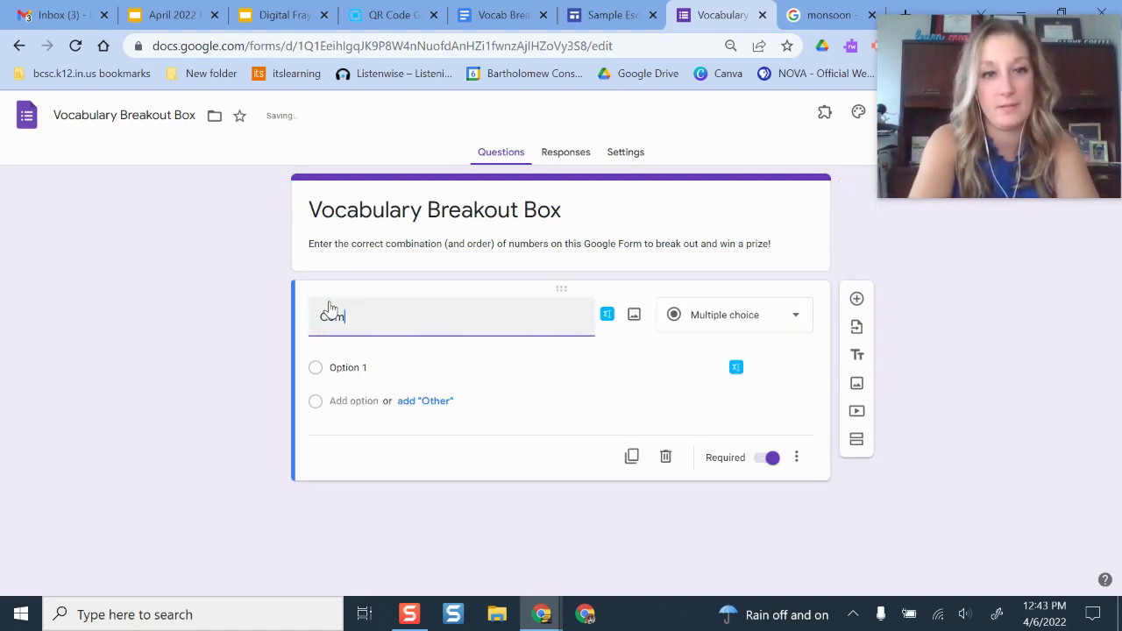
text(binti)
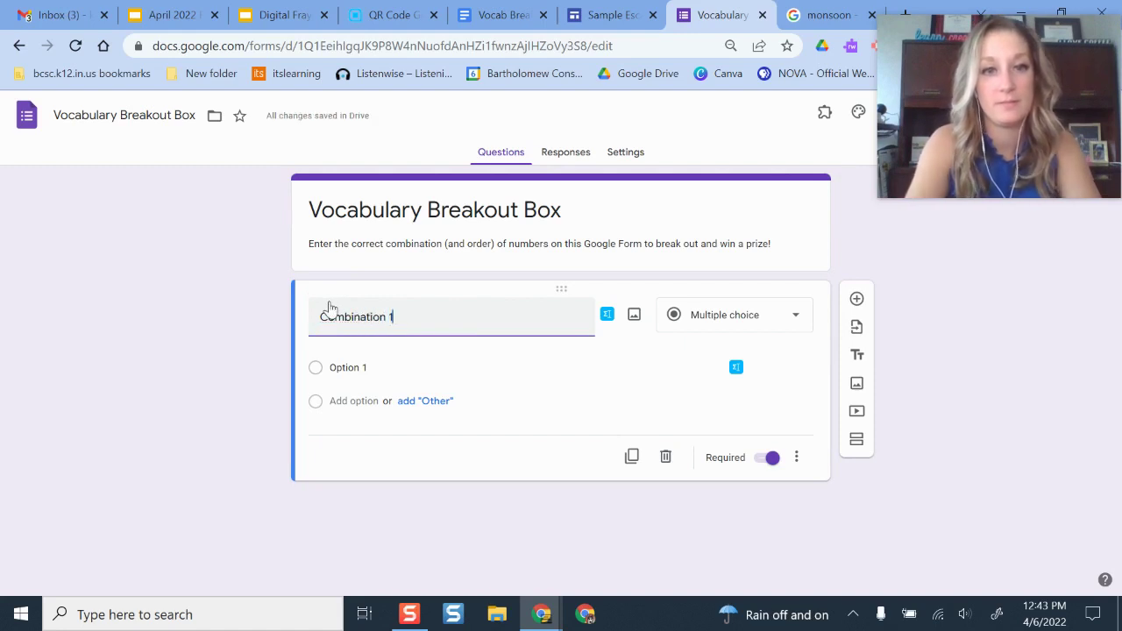
Search Google Images for "lock" and insert the photo of brass padlocks hanging on a railing below the form header
triple_click(745, 257)
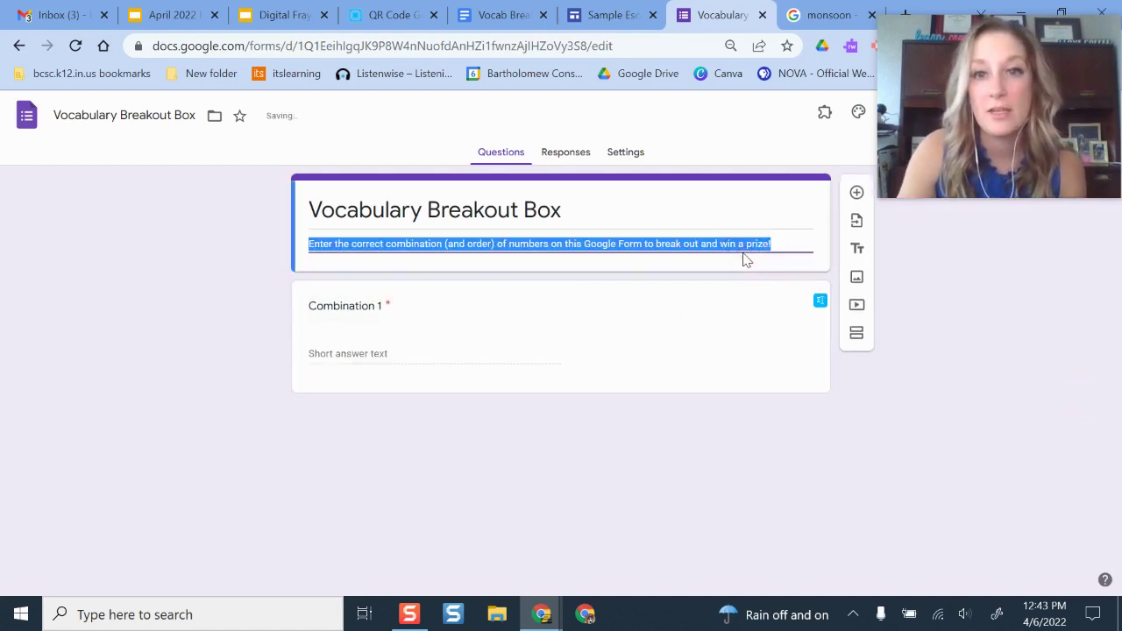
click(857, 278)
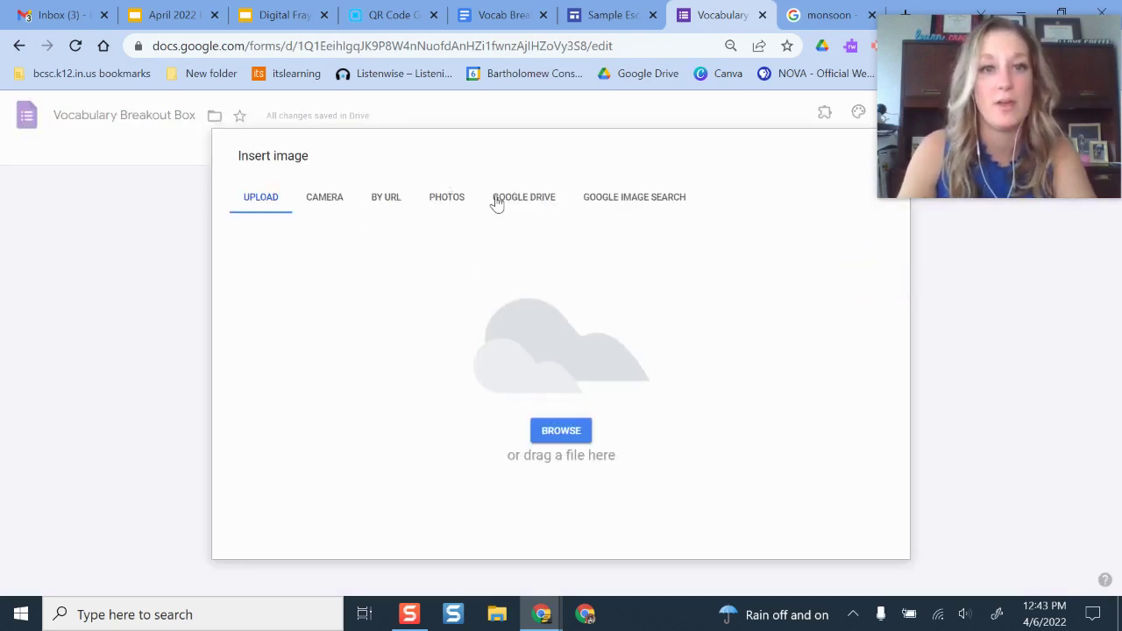
click(443, 200)
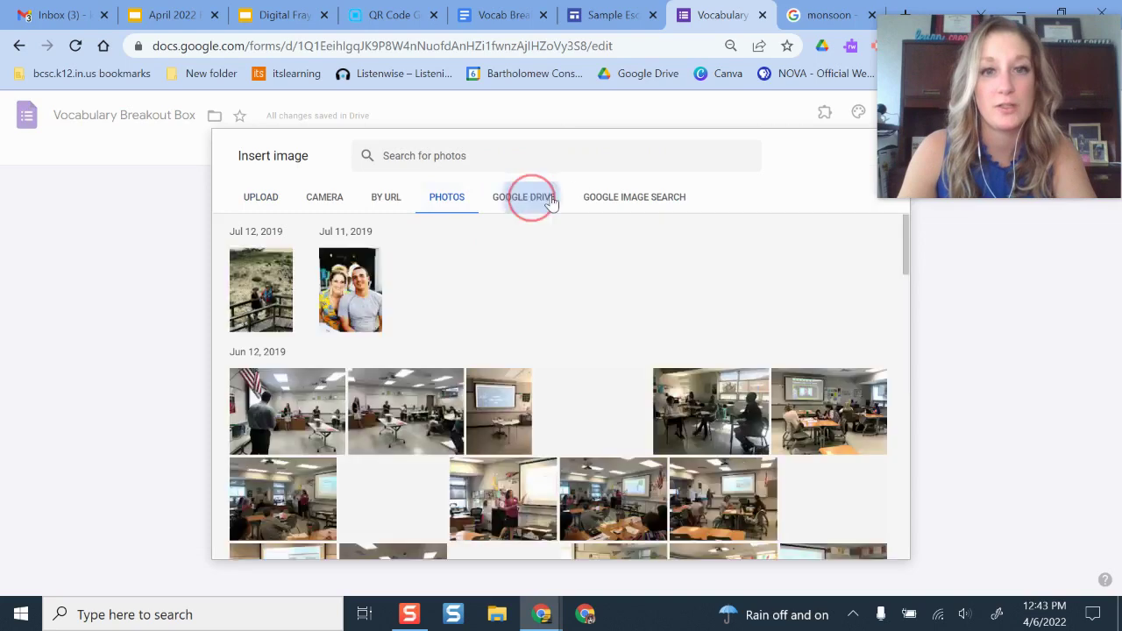
click(531, 203)
click(648, 203)
click(473, 163)
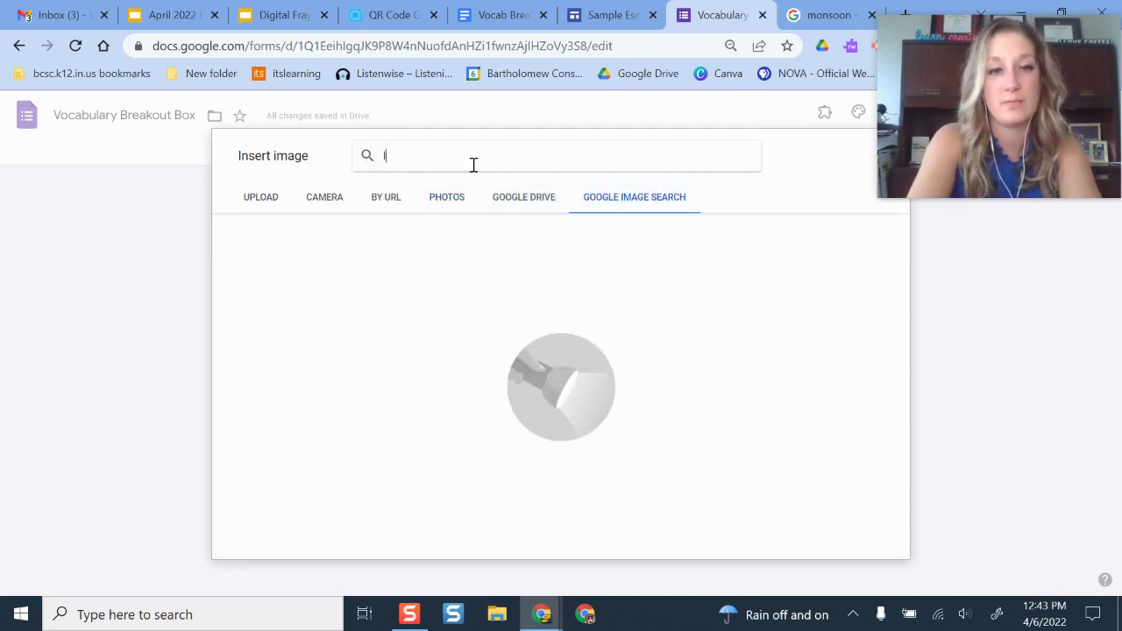
text(lock)
key(Return)
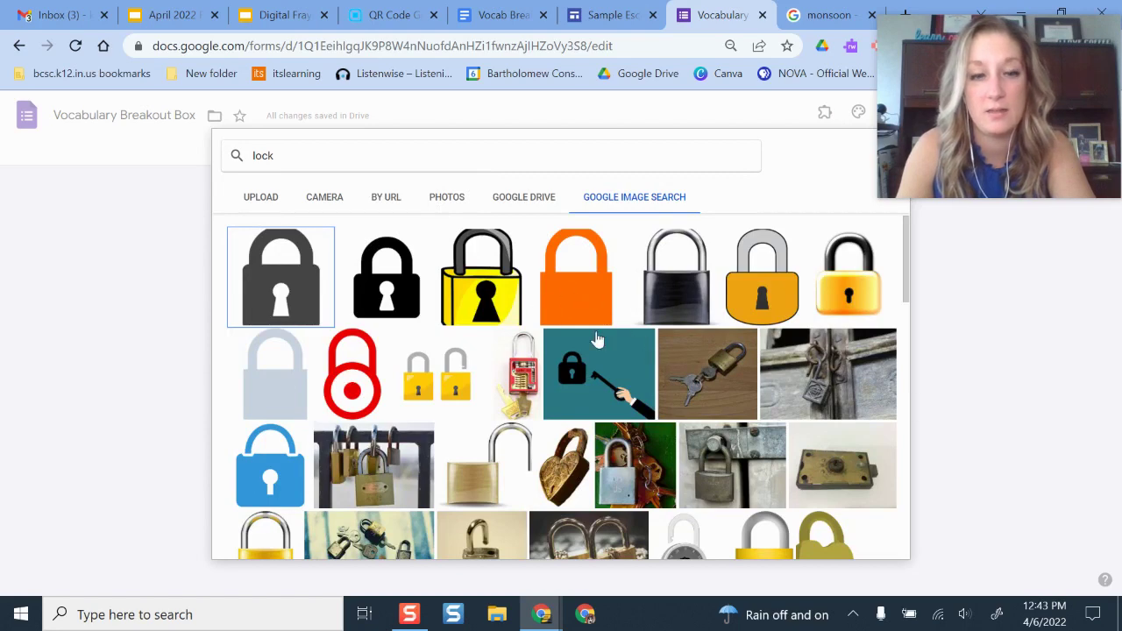
scroll(596, 340, down, 2)
click(392, 305)
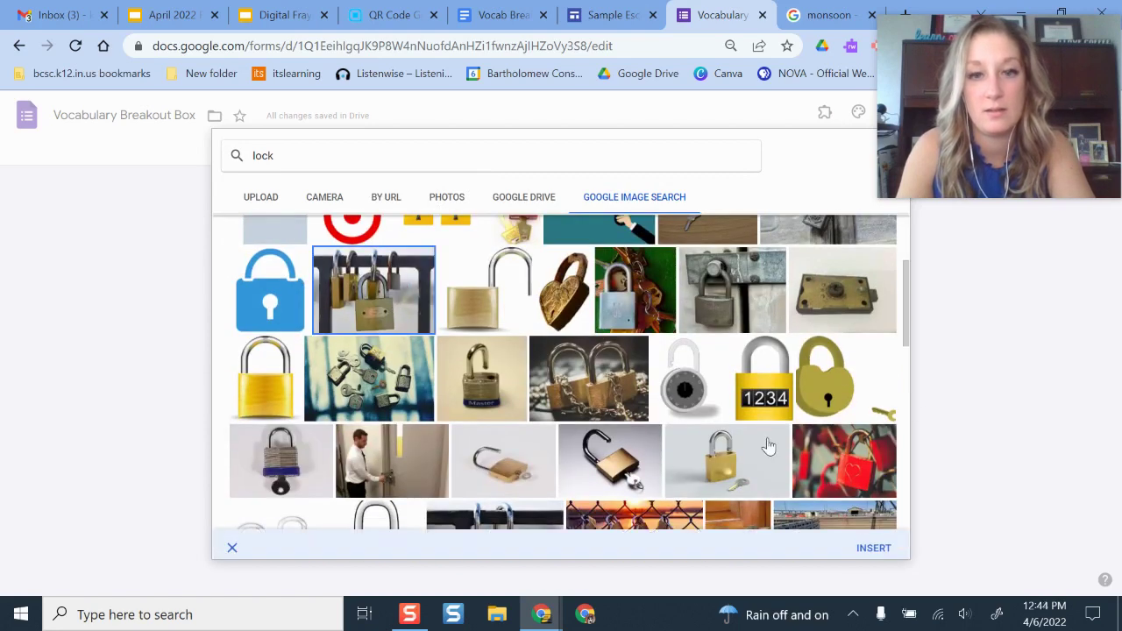
click(879, 543)
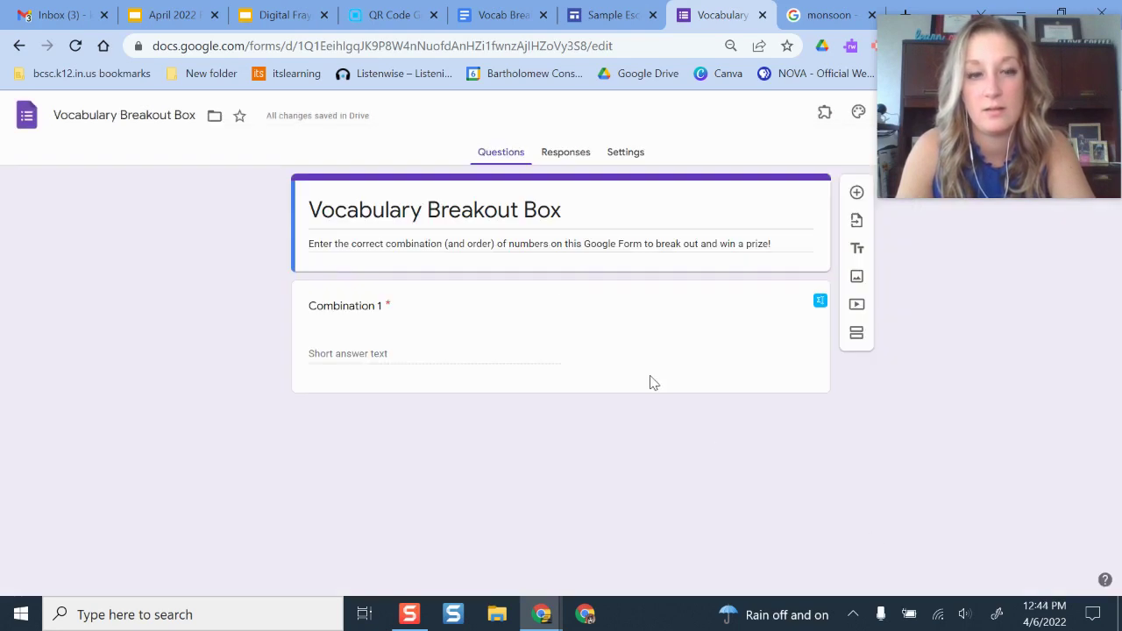
Shrink the padlock photo proportionally to a little over half the width of its card
click(611, 431)
scroll(833, 519, down, 2)
drag(791, 493, 668, 400)
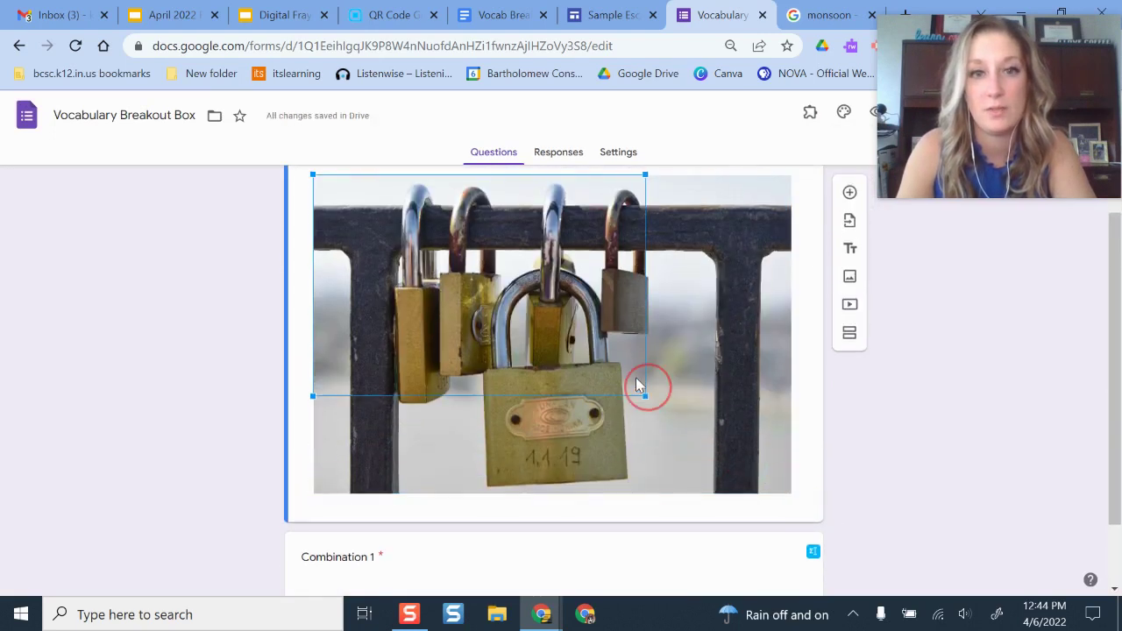
click(997, 401)
scroll(956, 425, up, 2)
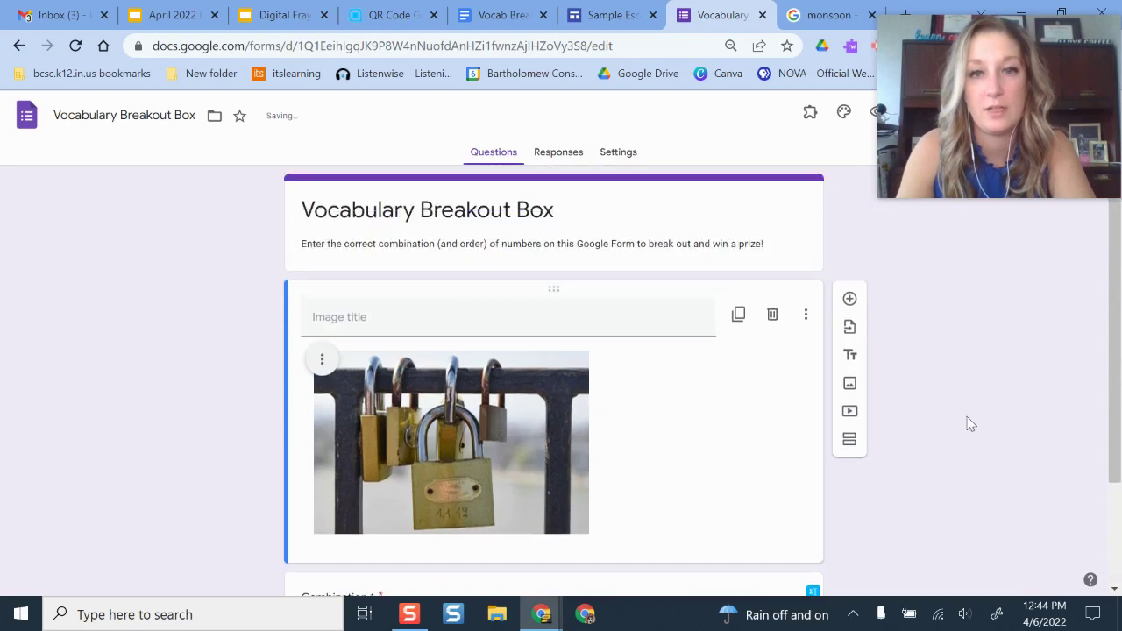
Keep the Combination 1 question as short answer and add response validation to it
scroll(927, 381, down, 2)
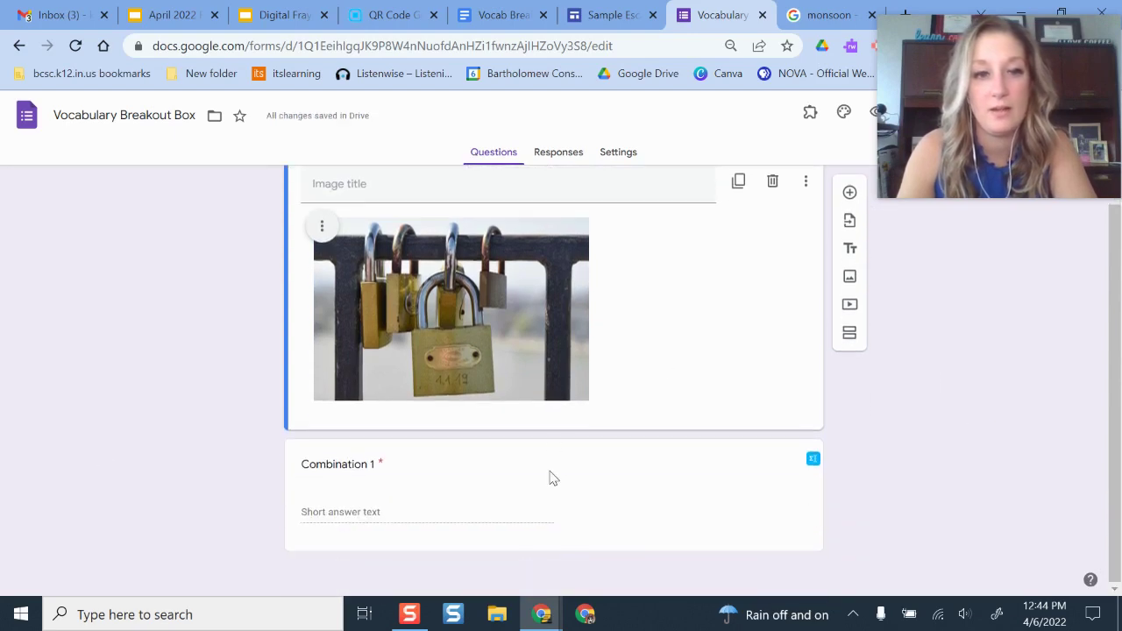
click(372, 524)
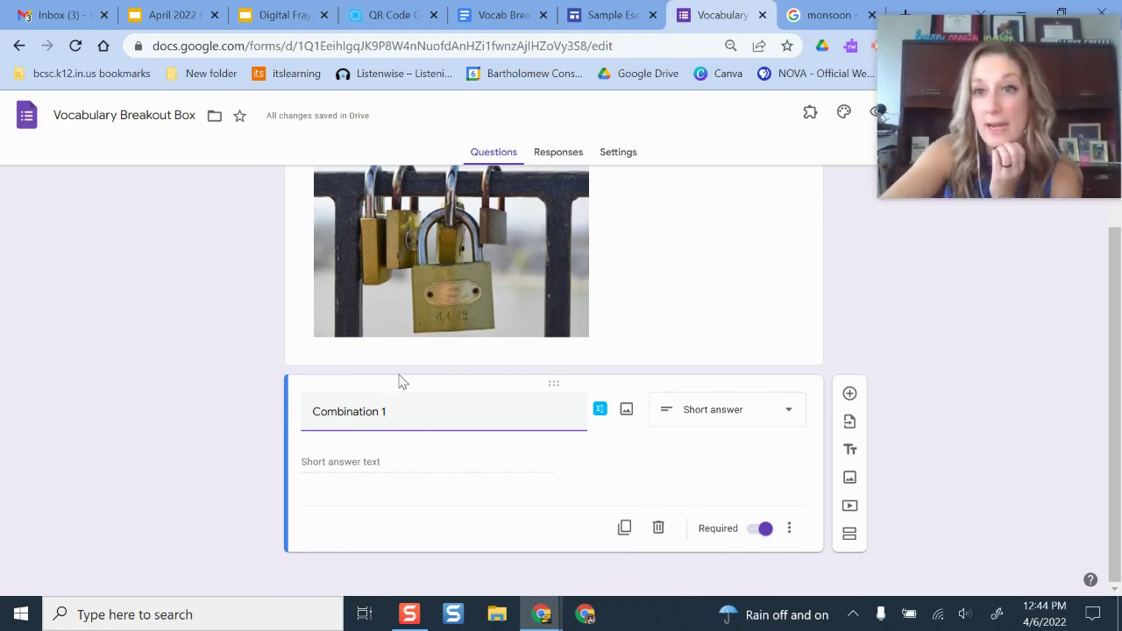
click(721, 409)
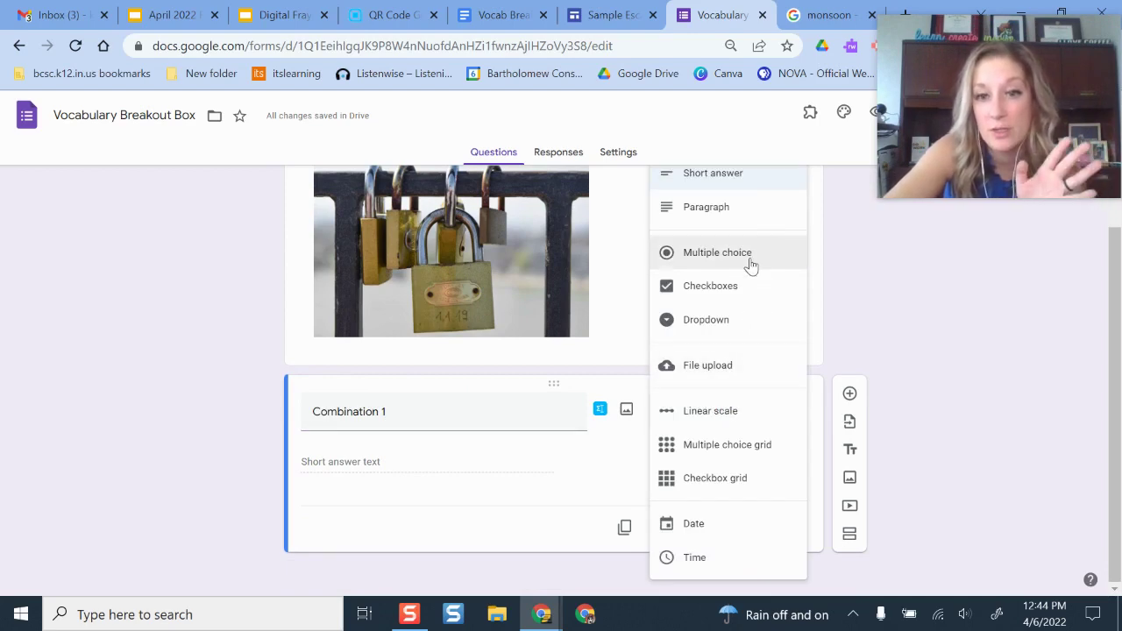
click(960, 419)
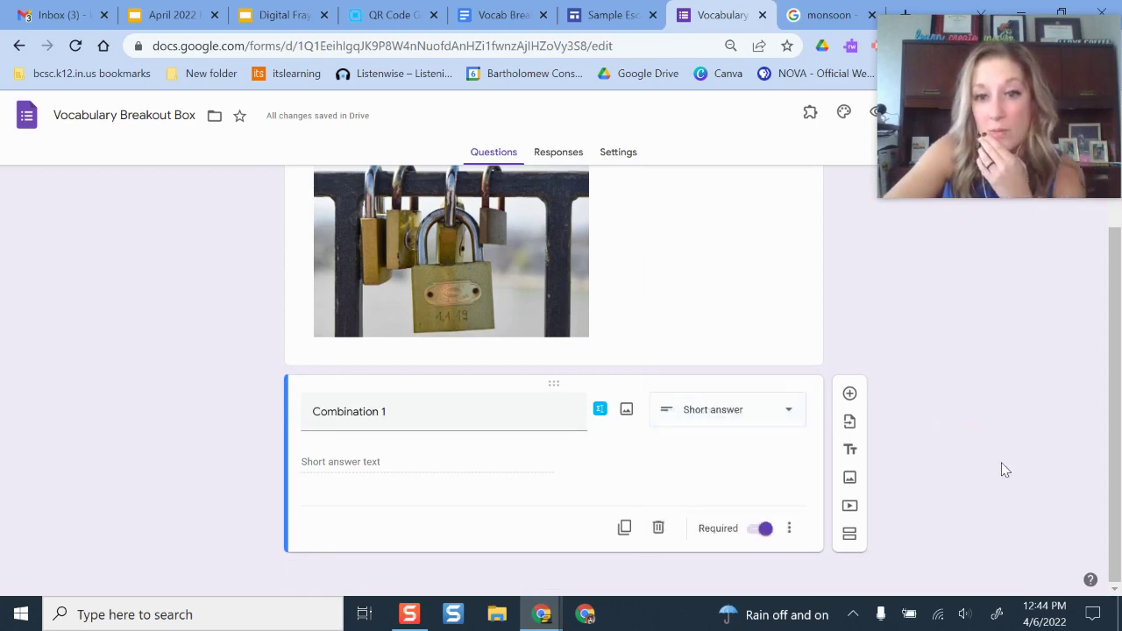
click(789, 532)
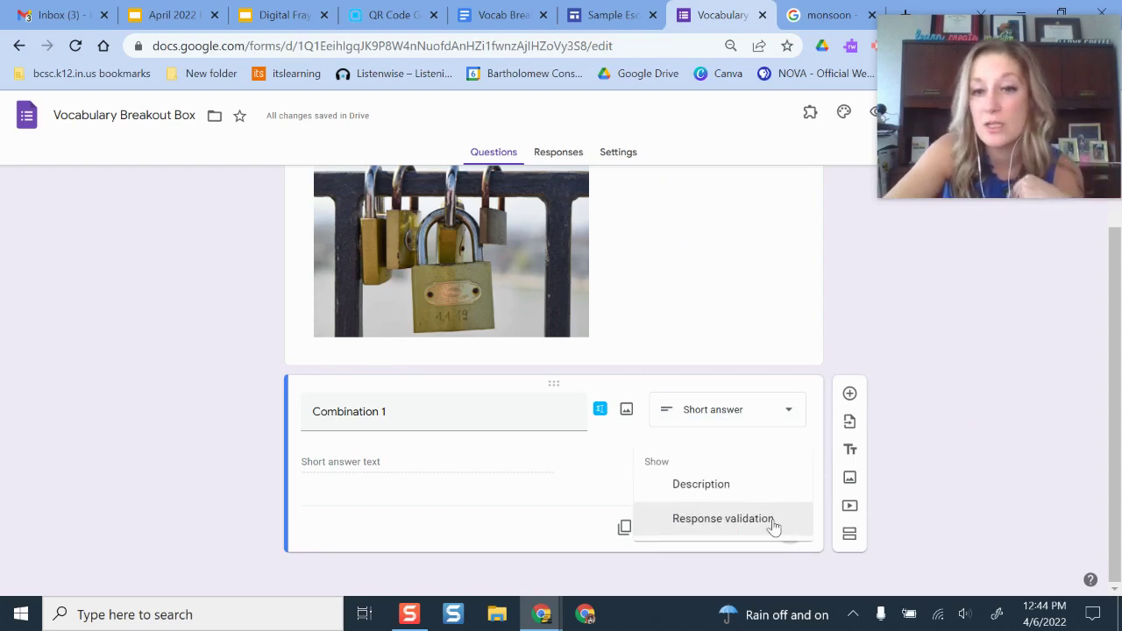
click(774, 521)
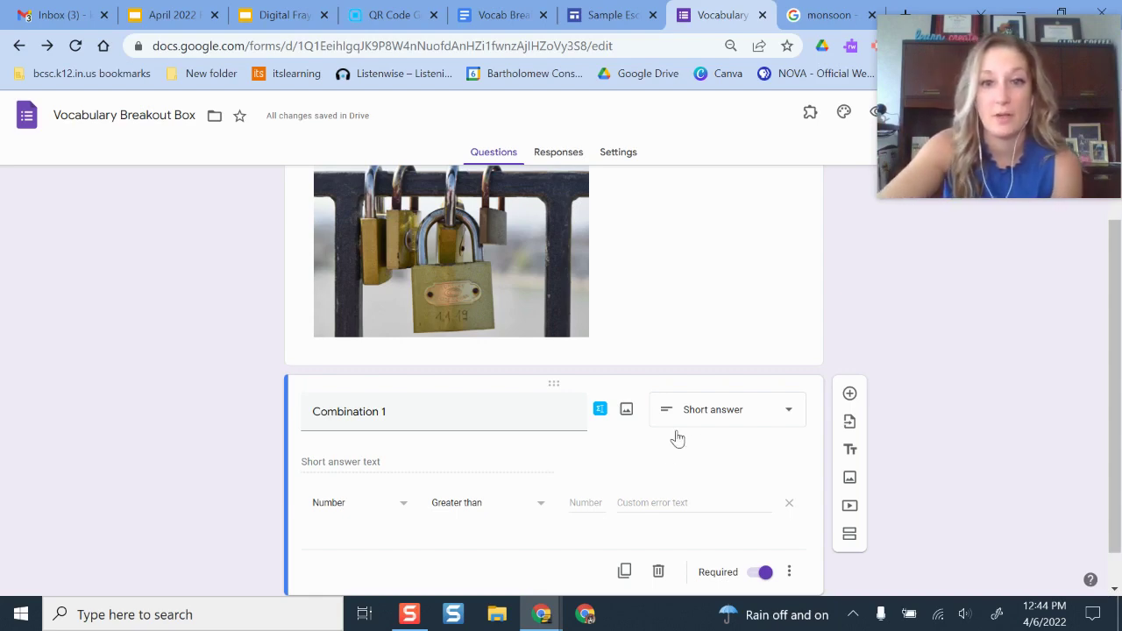
Set the number validation condition of the Combination 1 question to "Equal to"
scroll(666, 451, down, 1)
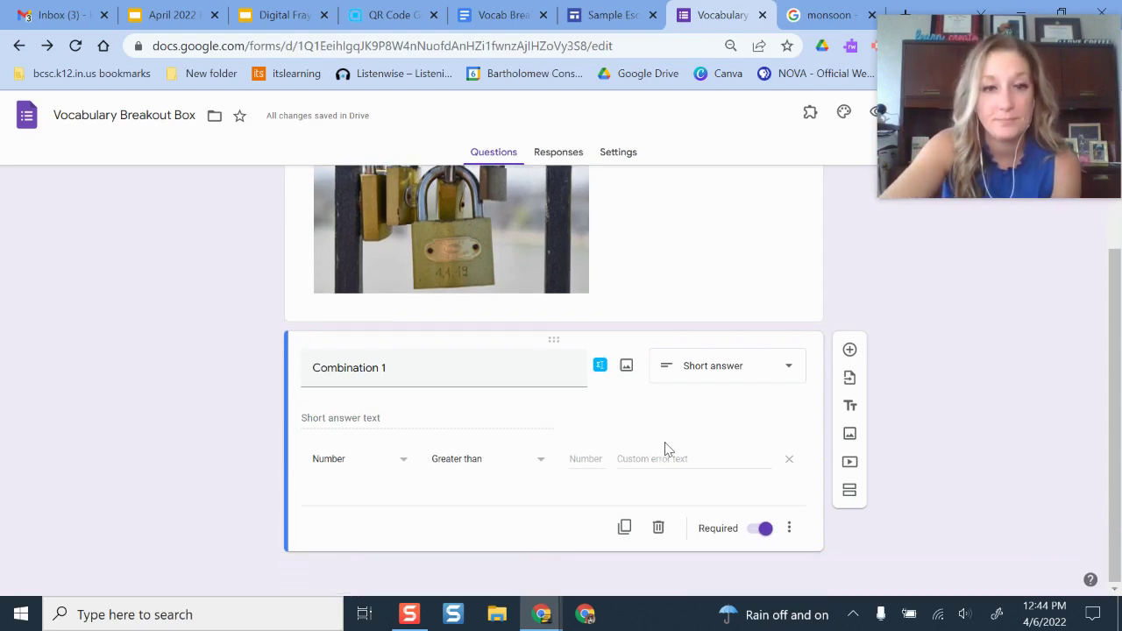
click(379, 412)
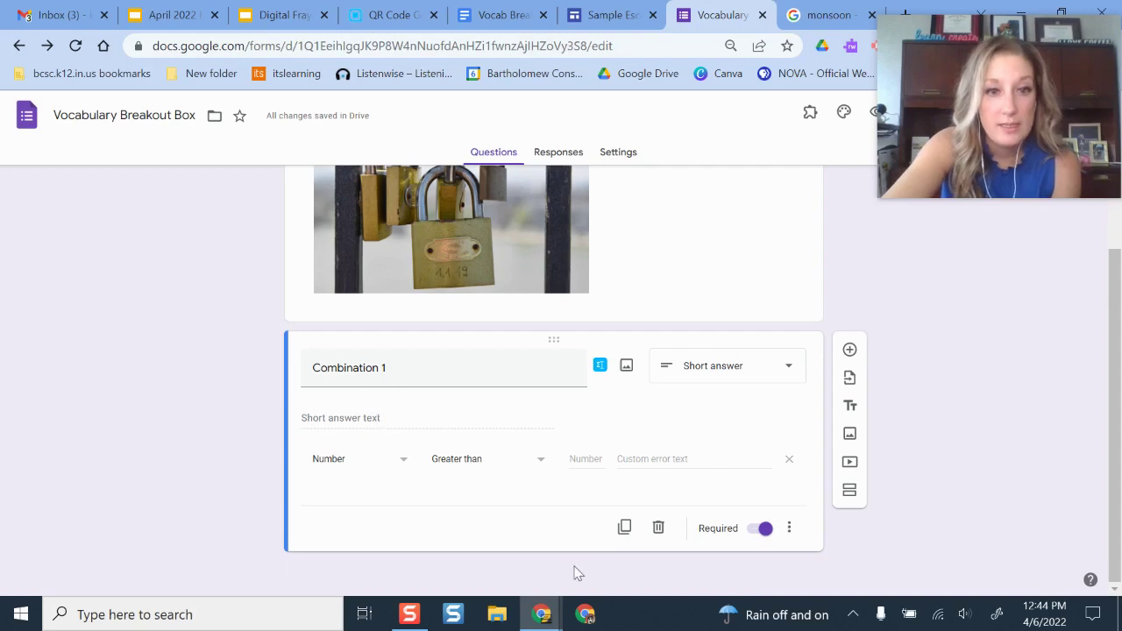
click(491, 459)
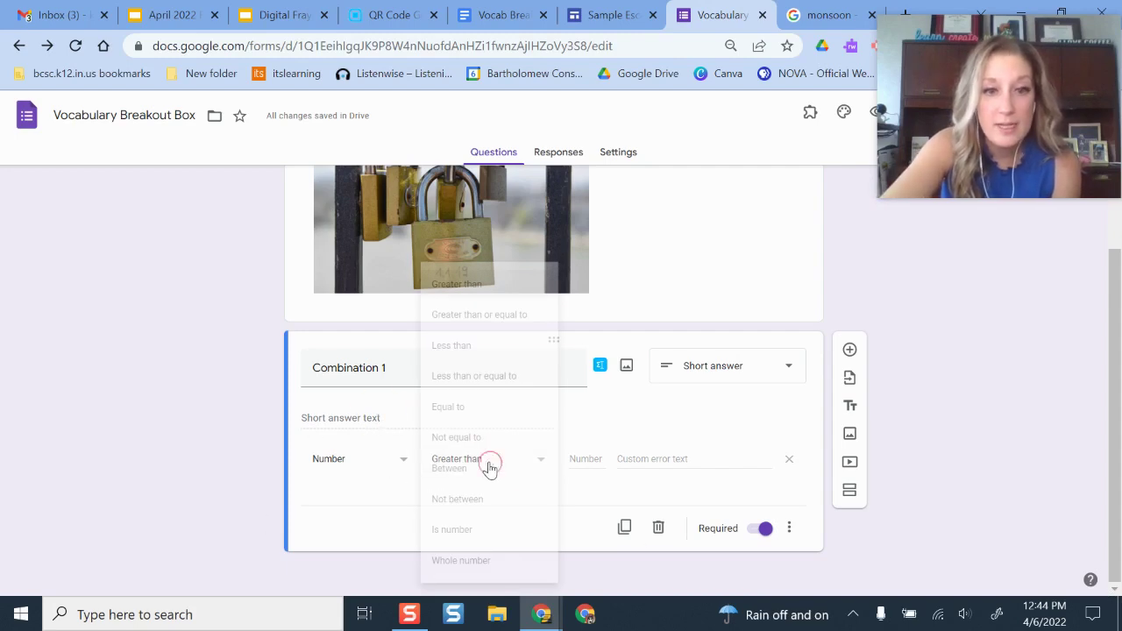
click(474, 418)
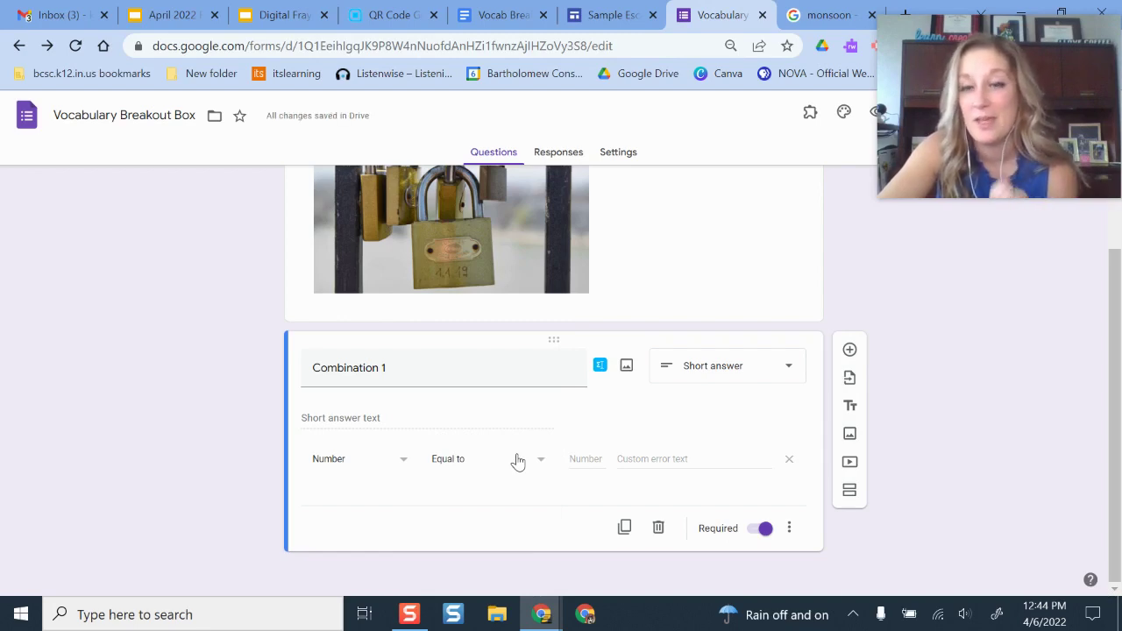
Check the Desertification slide in the Google Slides Frayer vocabulary deck, then return to the form and set the validation number to 23
click(575, 459)
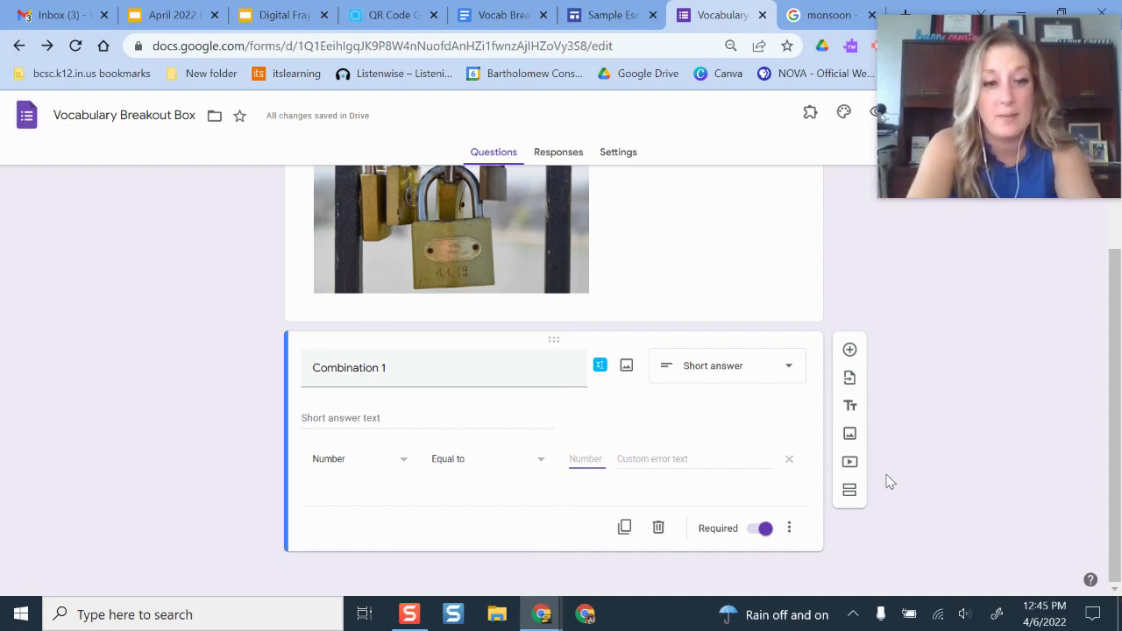
click(266, 15)
click(88, 344)
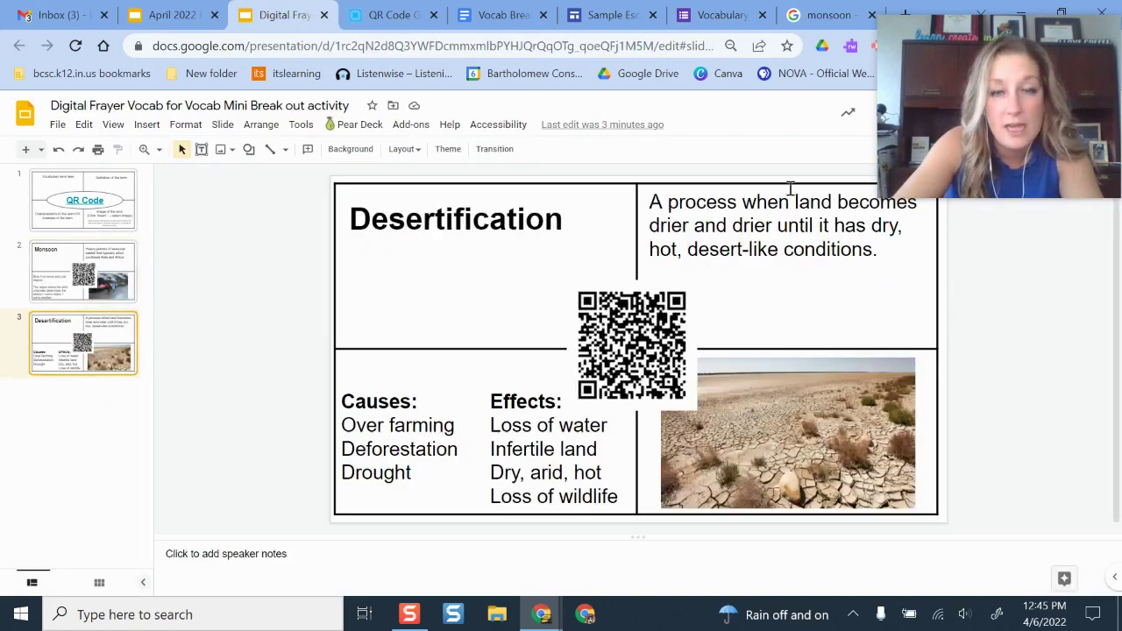
click(726, 18)
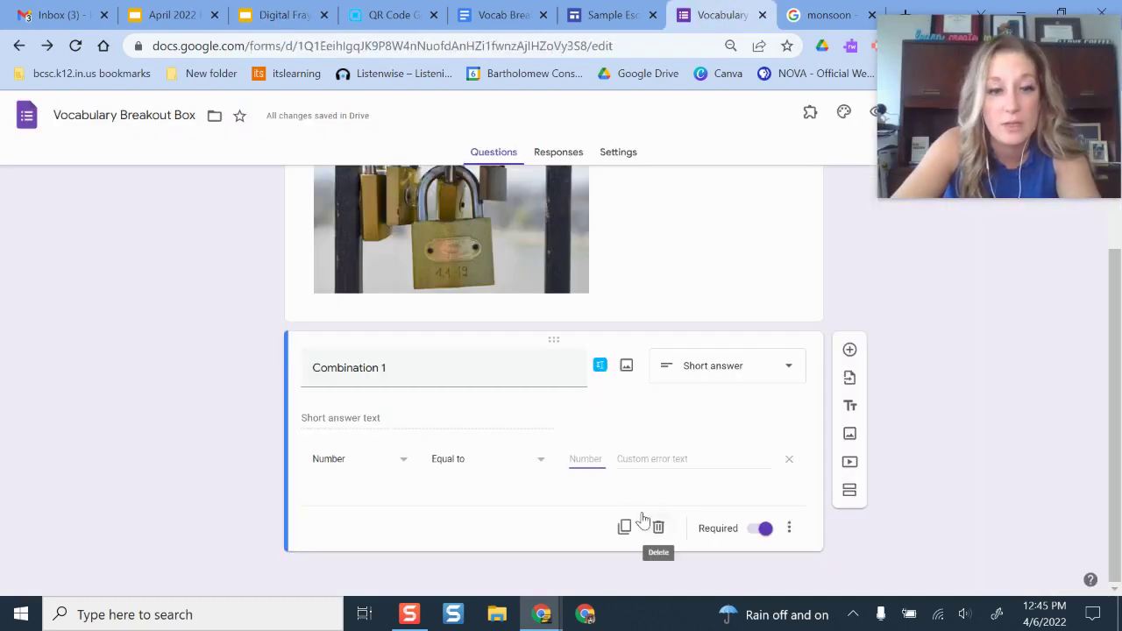
Enter "Incorrect- keep trying!" as the custom error text for the Combination 1 validation
click(645, 457)
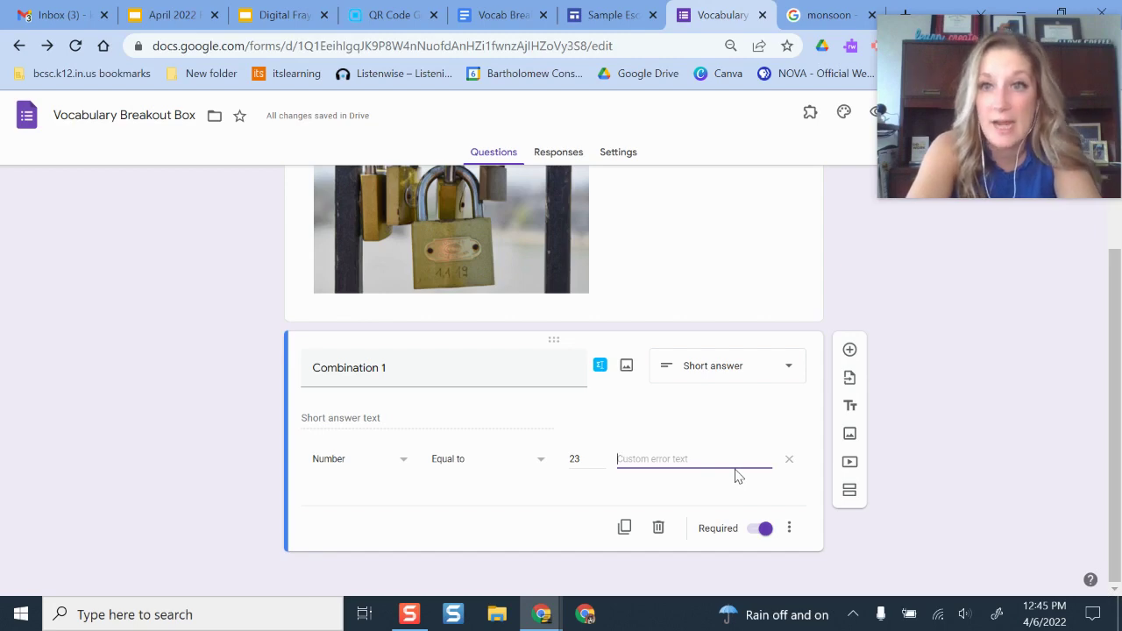
text(Incor)
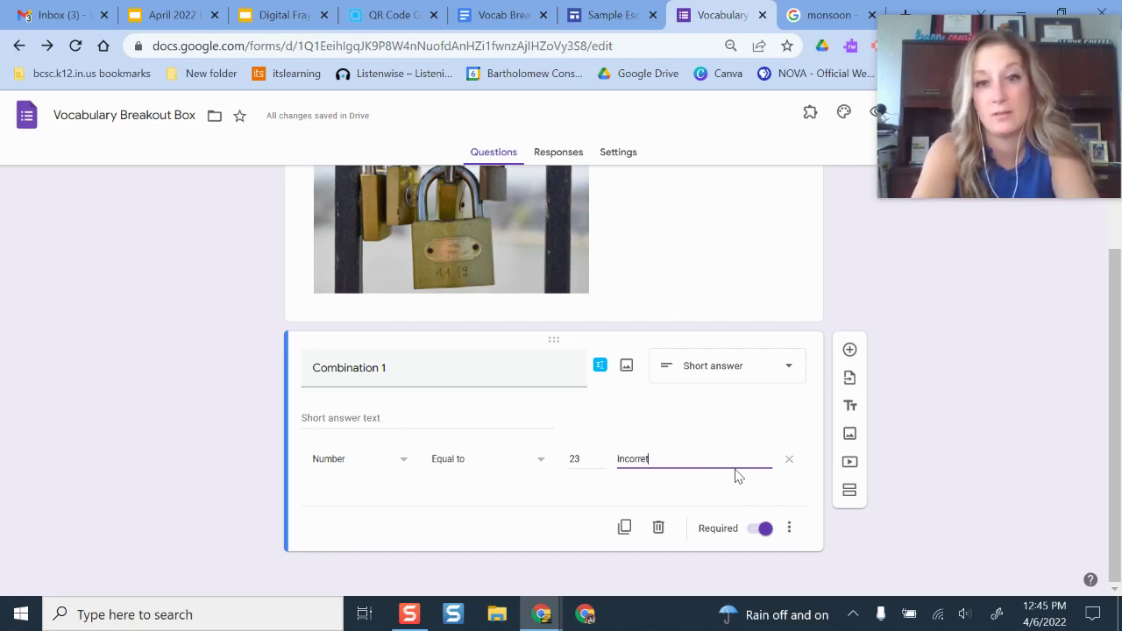
text(rect- keep trying!)
click(971, 469)
click(792, 528)
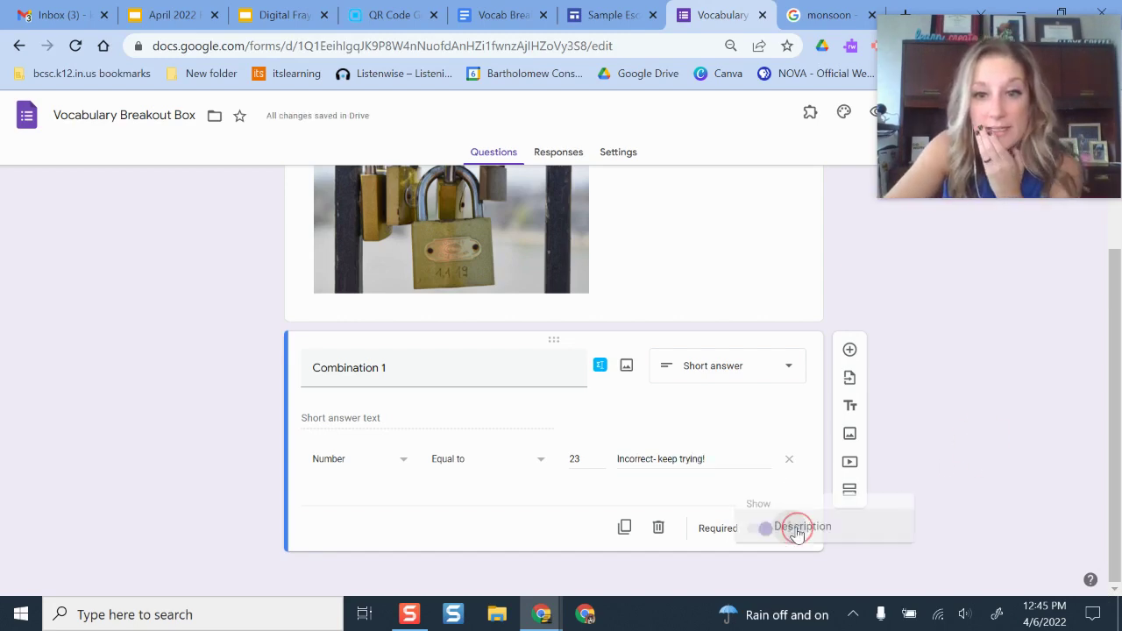
click(957, 454)
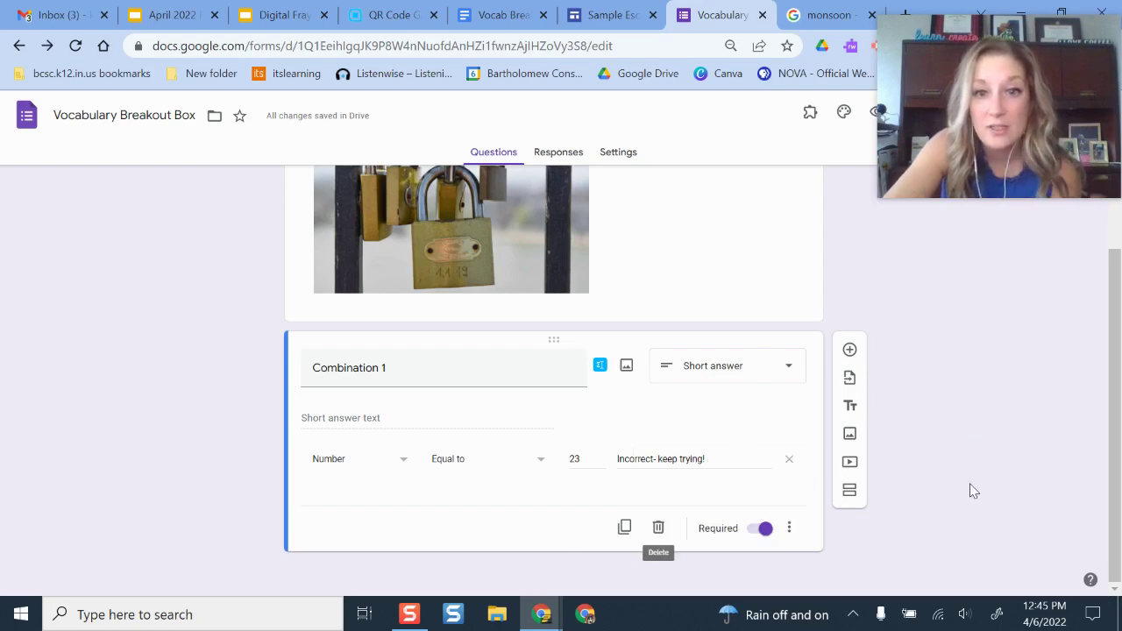
Duplicate the Combination 1 question, titling the copy "Combination 2" with 12 as its validation number
click(625, 527)
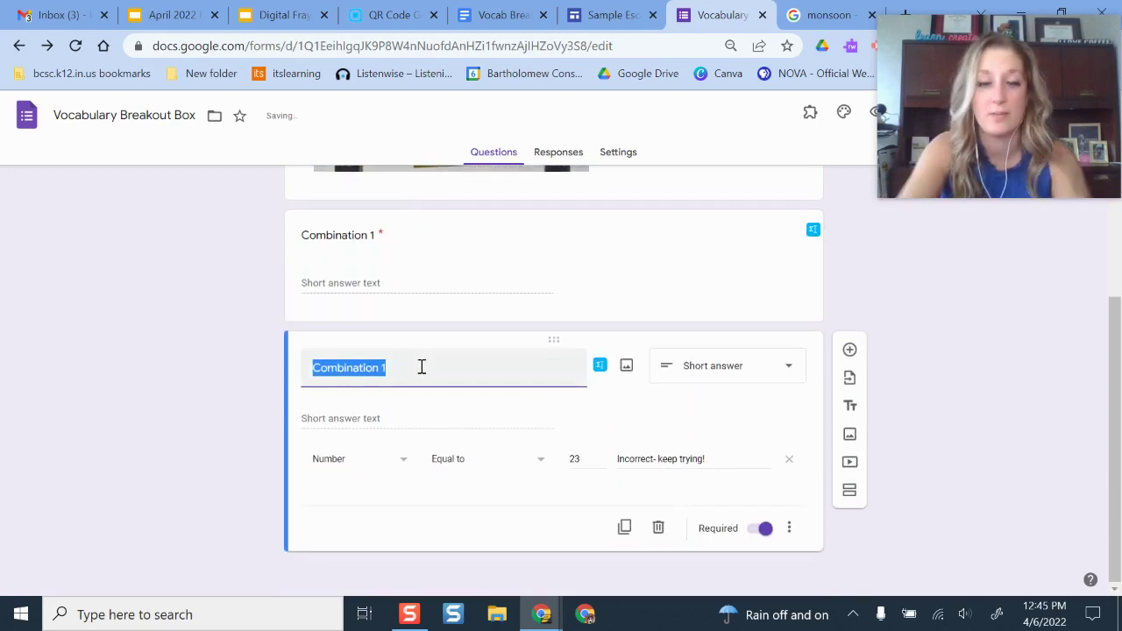
text(Combination 2)
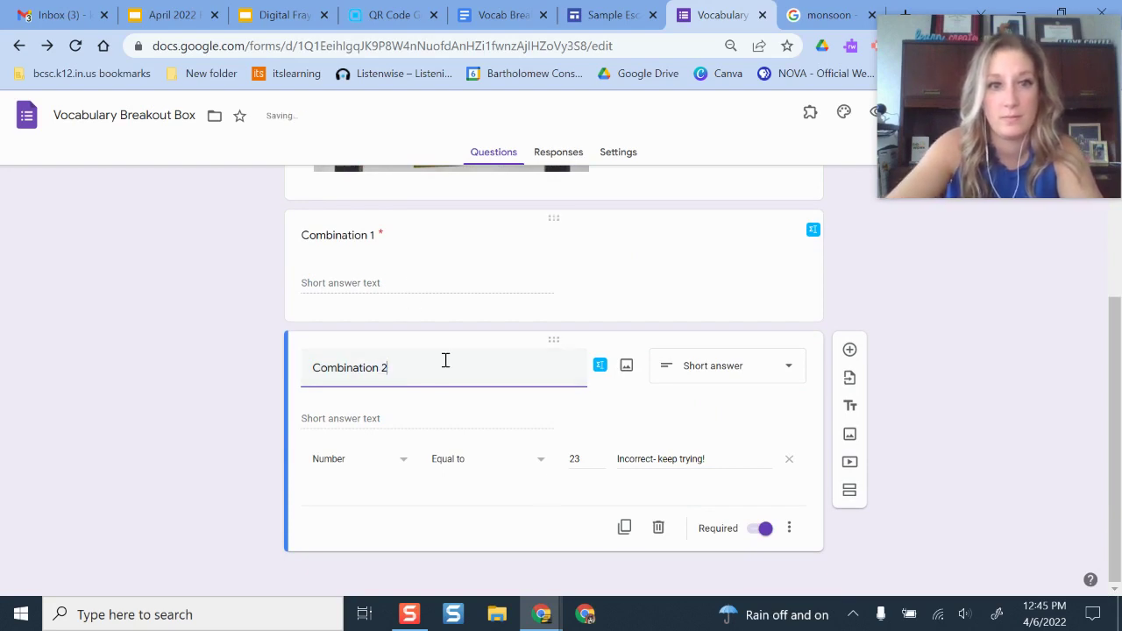
click(589, 458)
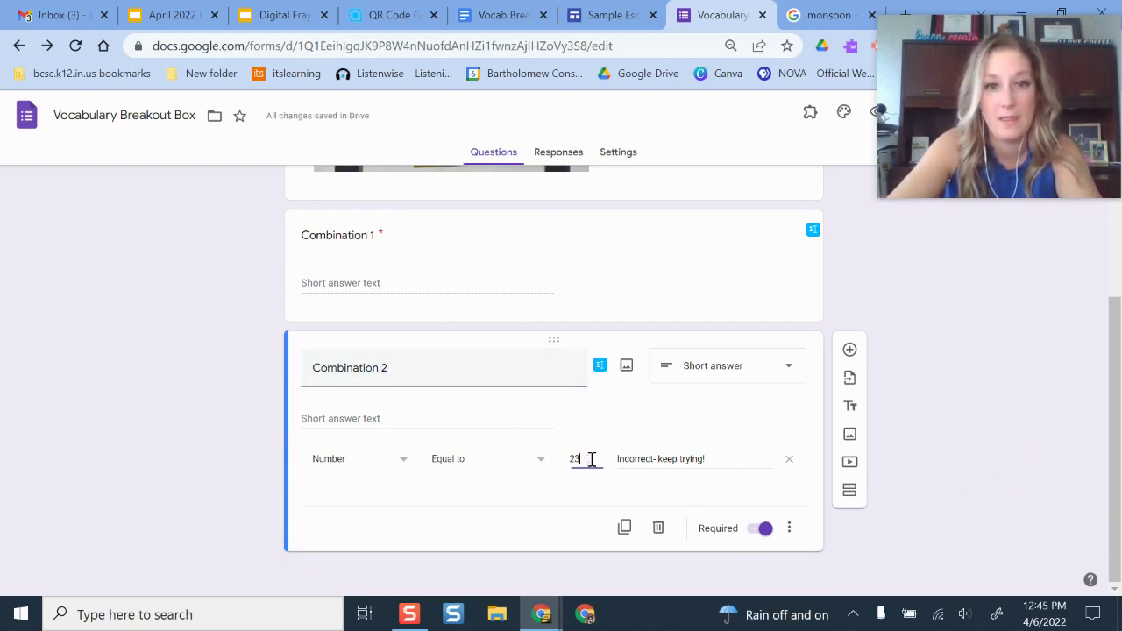
key(BackSpace)
key(BackSpace)
text(12)
click(1012, 476)
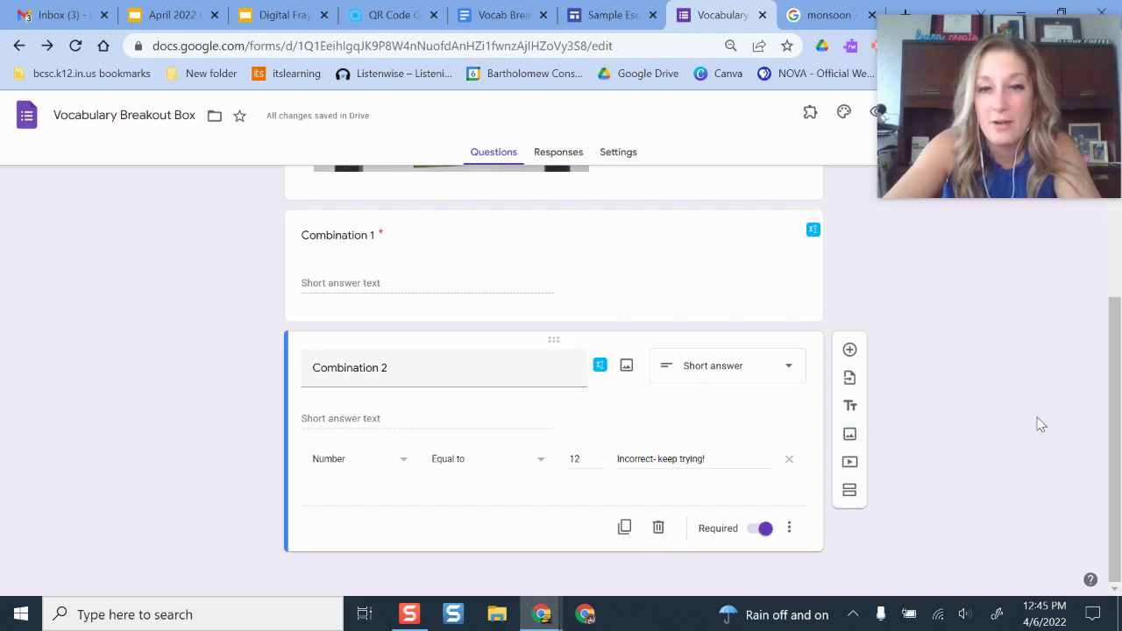
Open a preview of the form and close the leftover monsoon search page
scroll(1040, 425, up, 4)
drag(1043, 150, 236, 149)
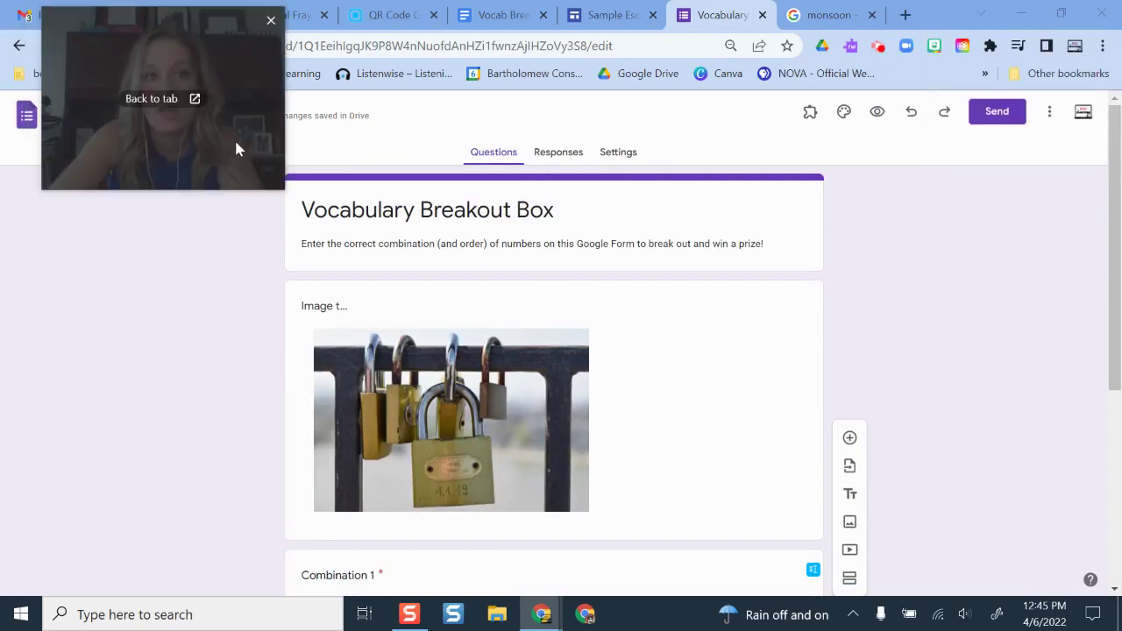
scroll(981, 342, down, 4)
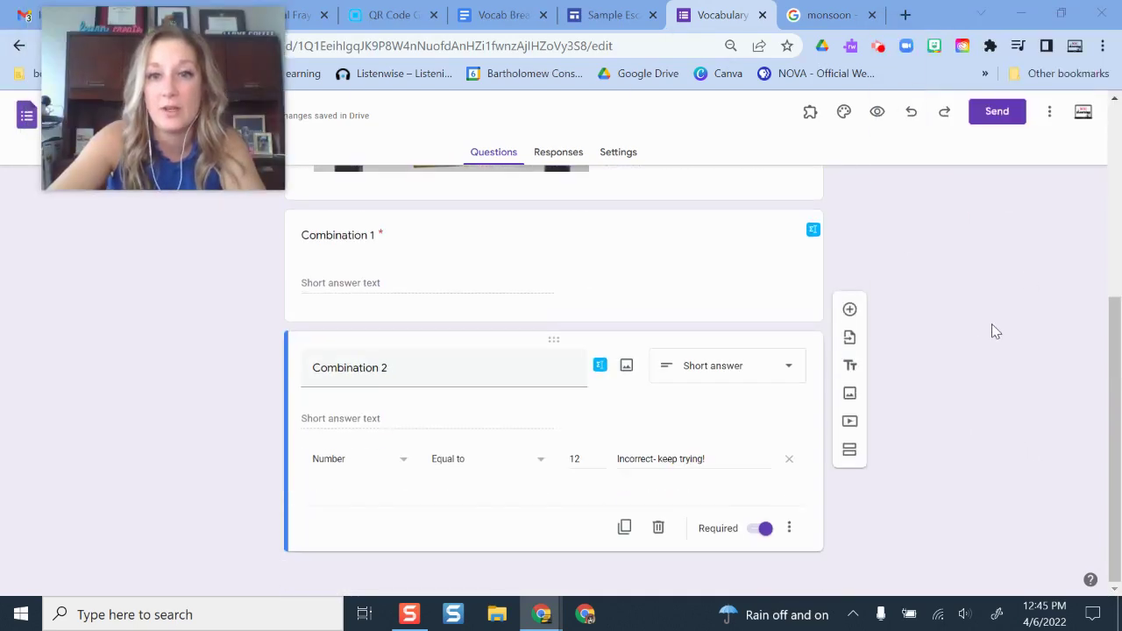
scroll(1006, 388, up, 4)
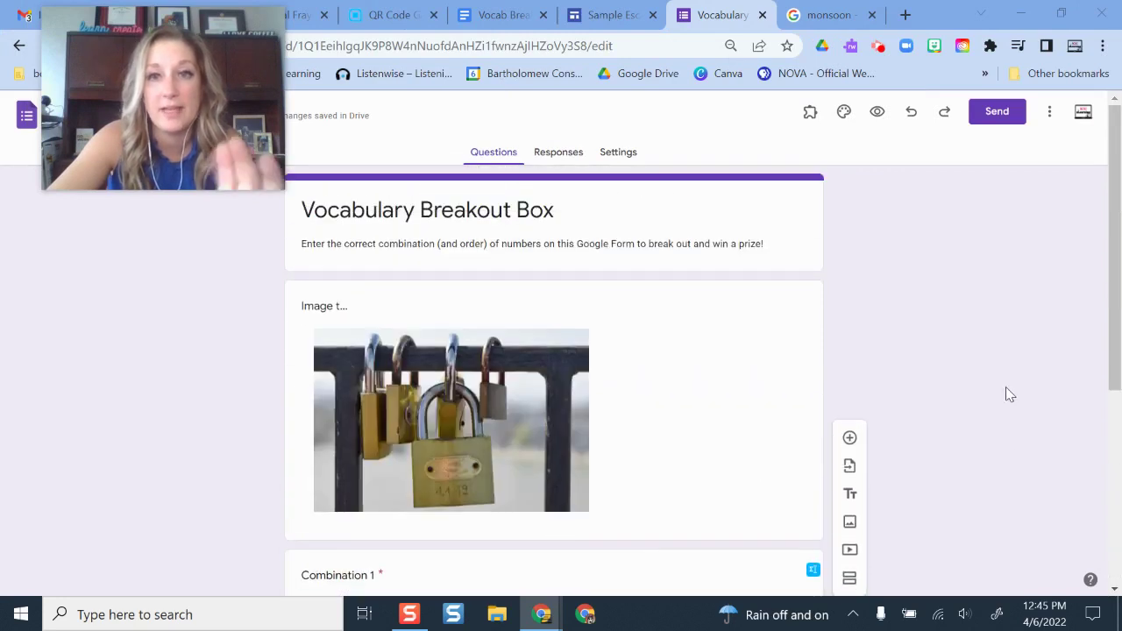
click(874, 112)
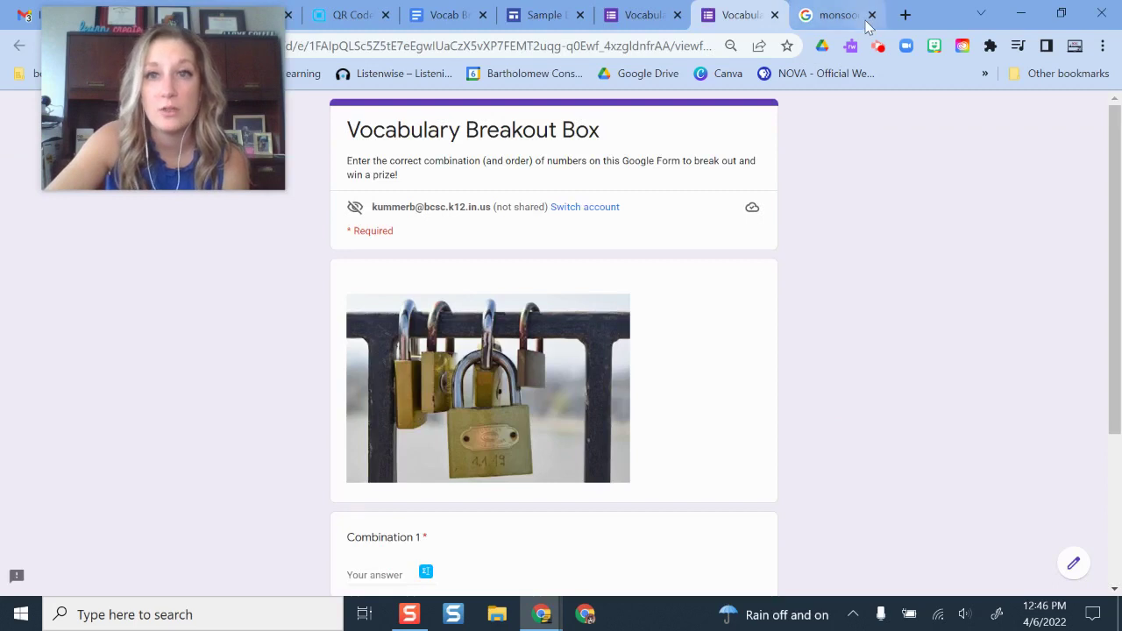
click(872, 16)
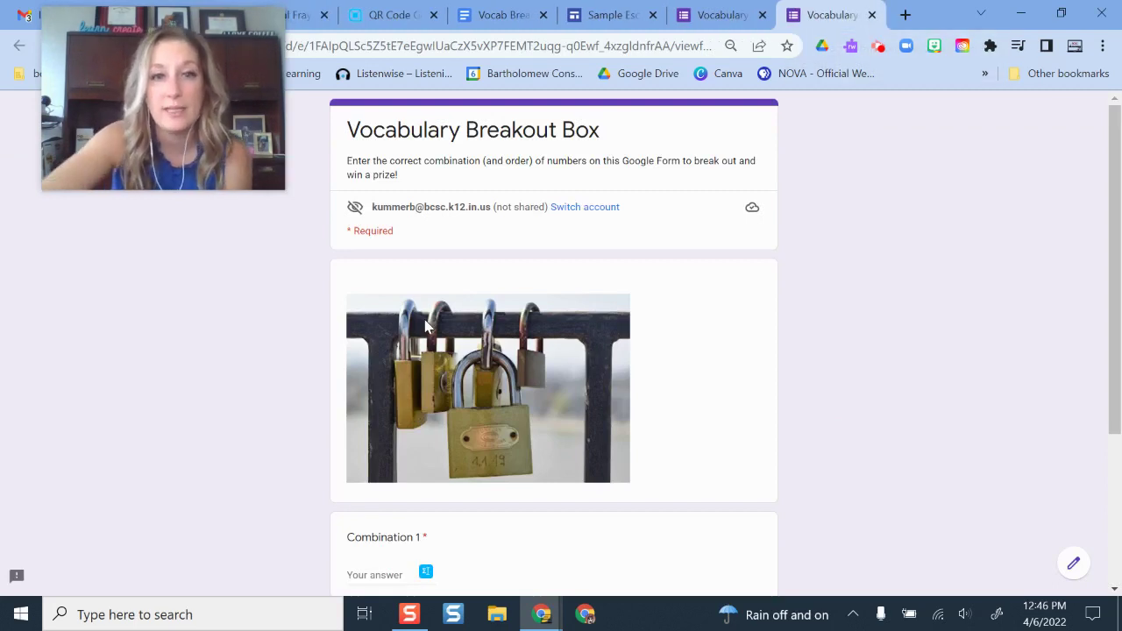
Test the validation in the previewed form by answering Combination 1 with 12 and Combination 2 with 23
scroll(618, 256, down, 2)
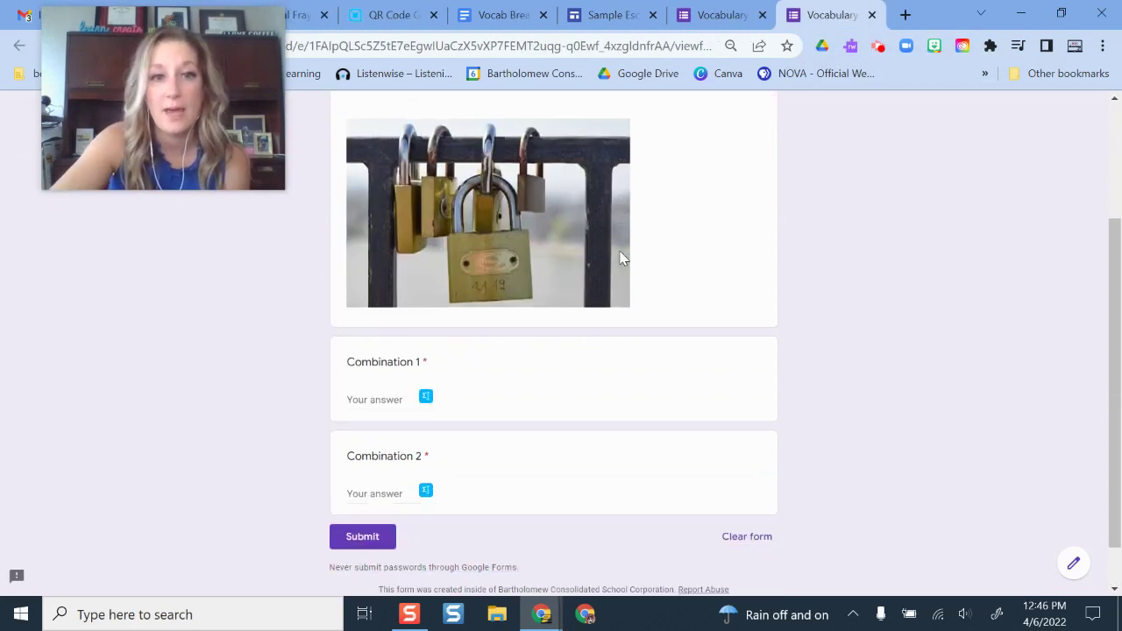
scroll(619, 256, down, 1)
click(360, 348)
text(12)
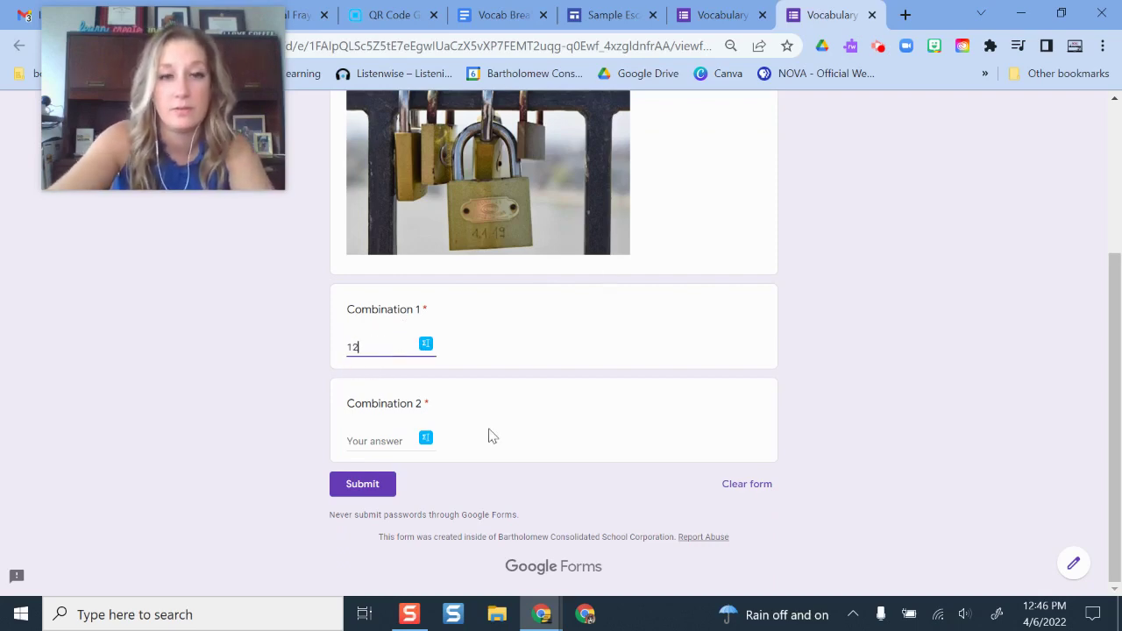
click(382, 440)
text(23)
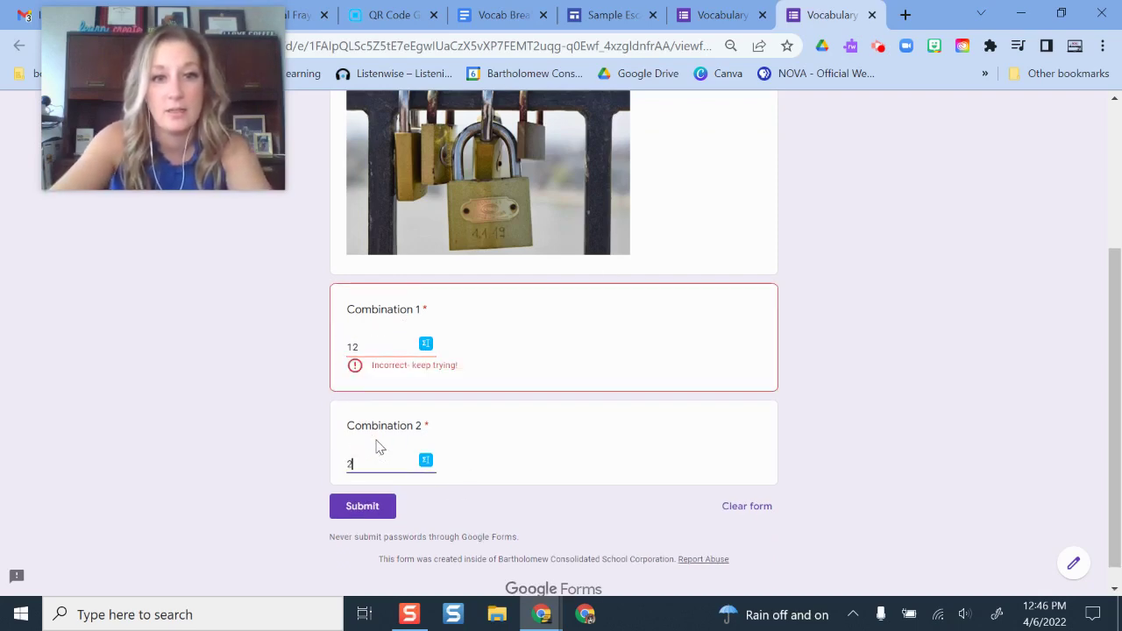
click(593, 517)
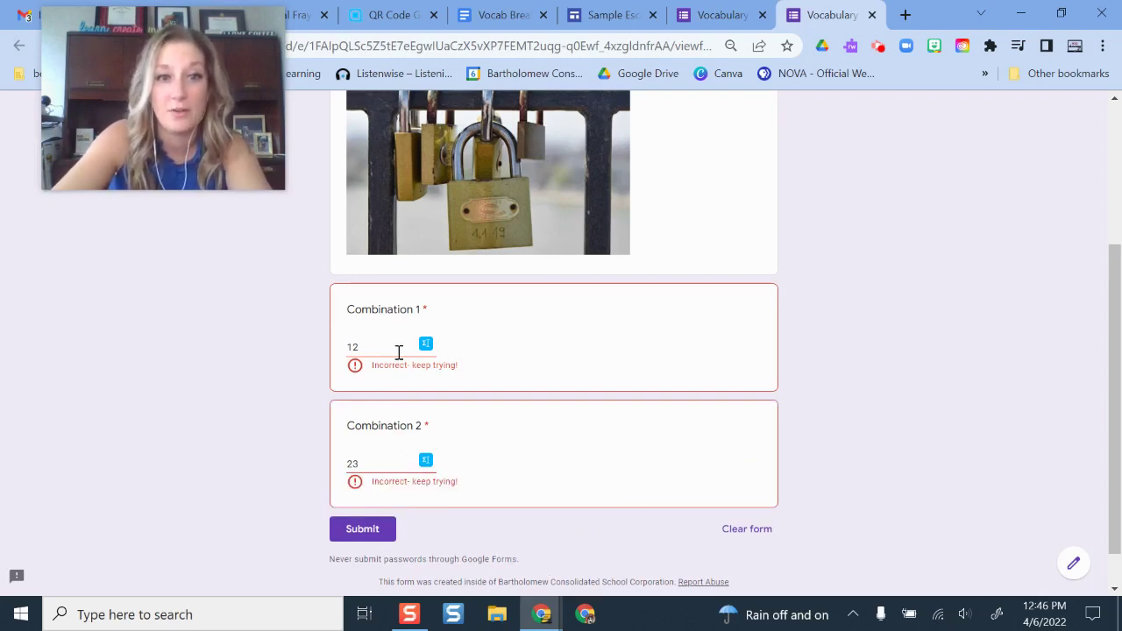
Change the answers to 23 for Combination 1 and 12 for Combination 2, and submit the form
drag(385, 346, 259, 347)
key(BackSpace)
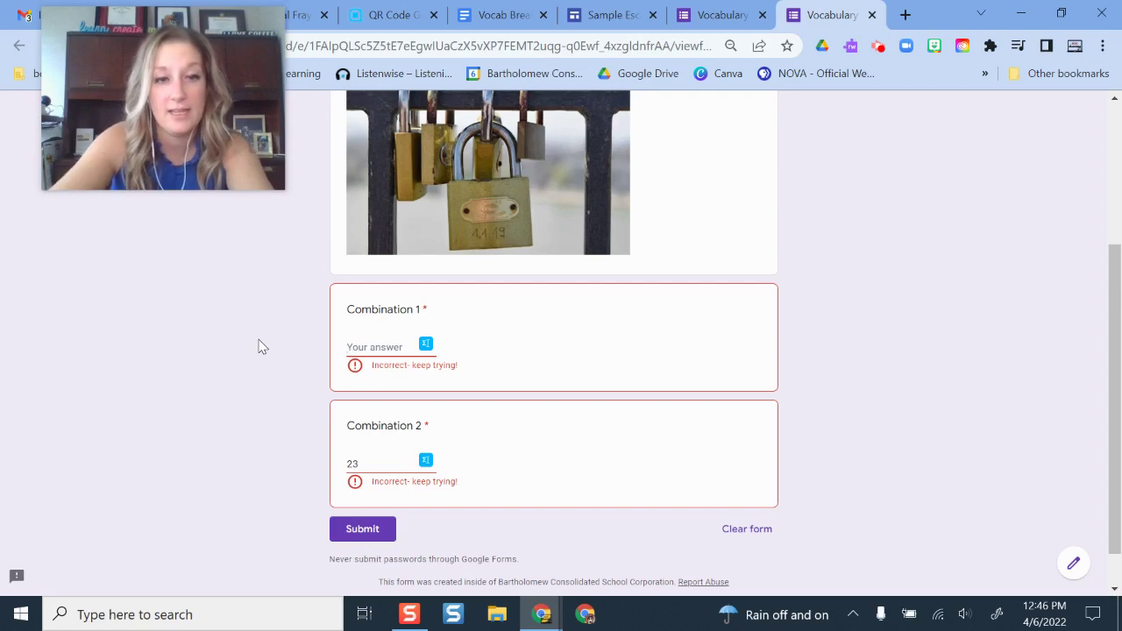
text(23)
drag(367, 438, 310, 446)
text(12)
click(368, 483)
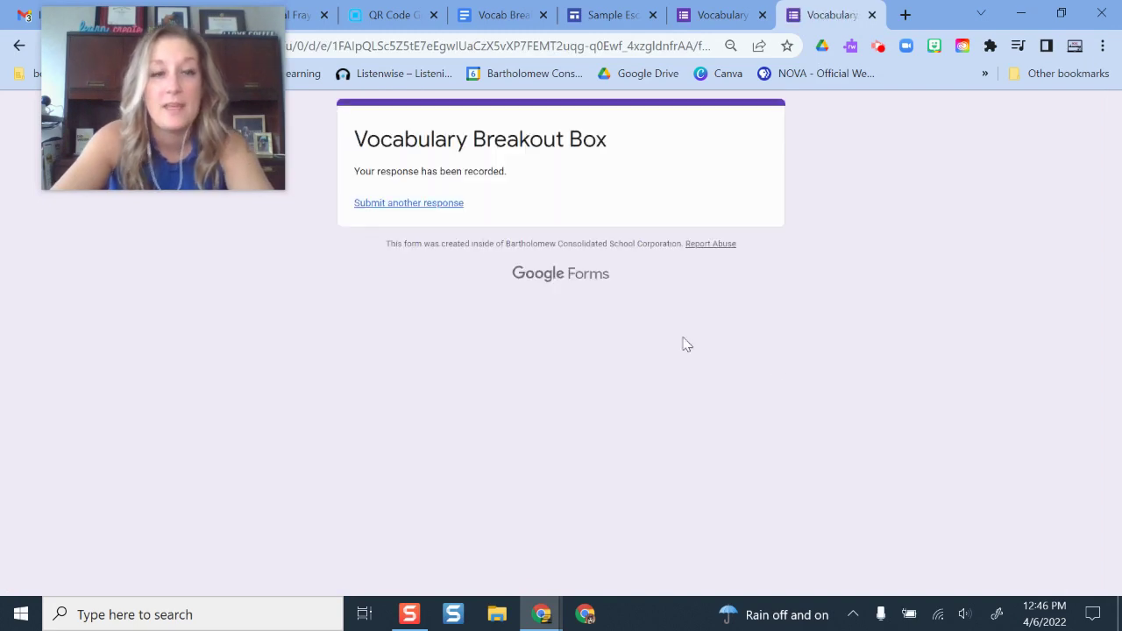
Review the Combination 2 question in the form editor and the confirmation page of the submitted response
drag(260, 173, 1051, 276)
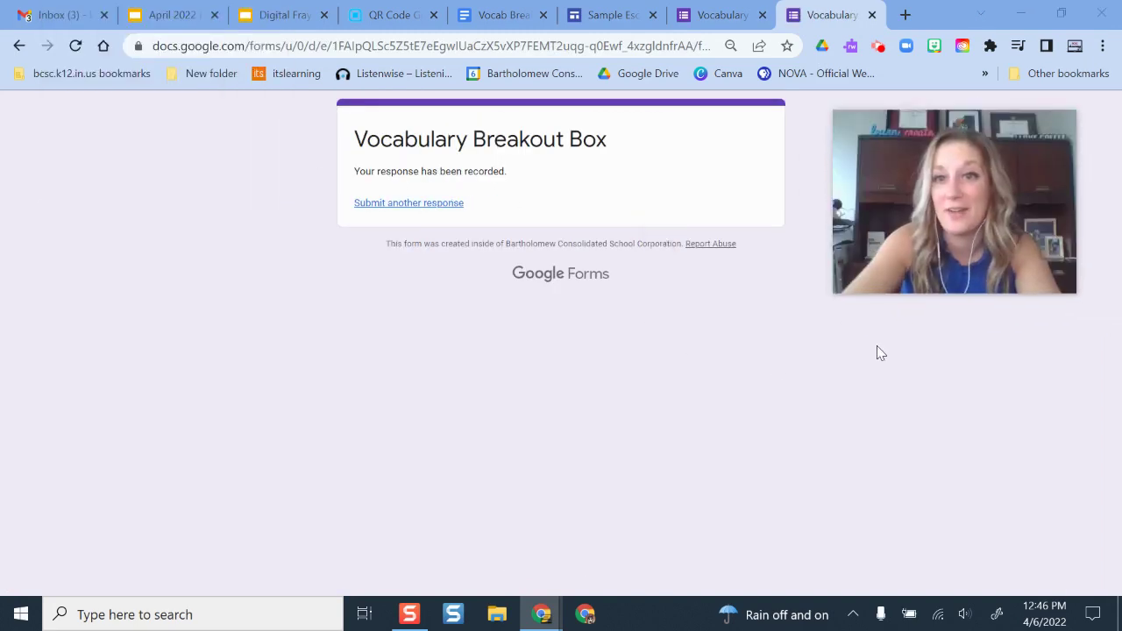
click(714, 18)
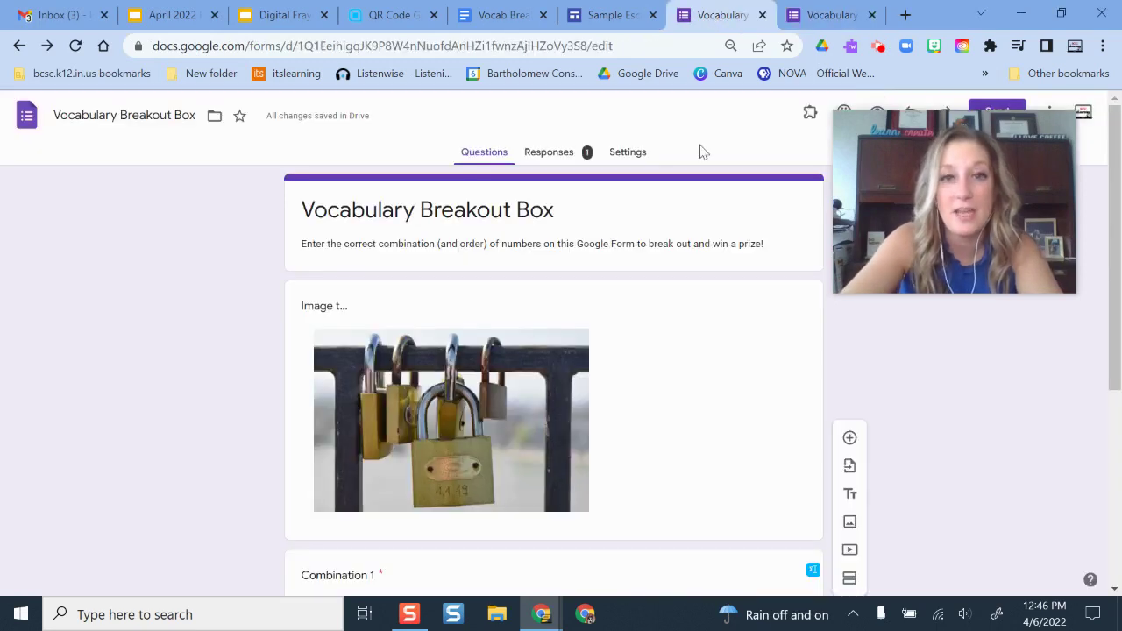
scroll(631, 277, down, 4)
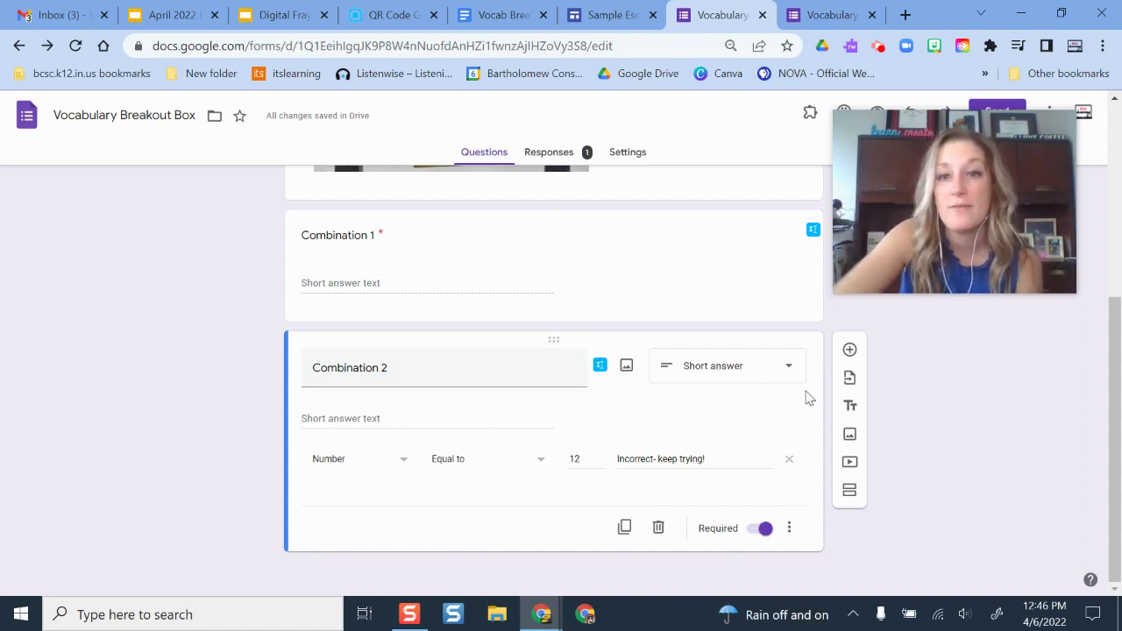
click(828, 15)
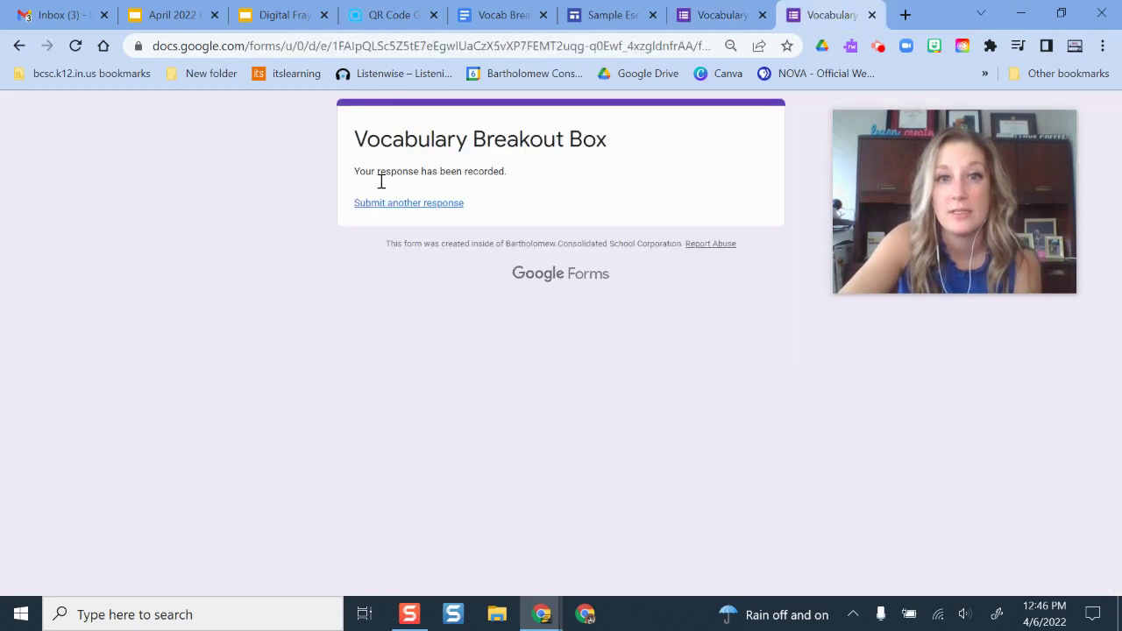
In the form's presentation settings, save the confirmation message "Great work! You escaped! Go see your teacher for a prize!"
click(714, 13)
click(626, 152)
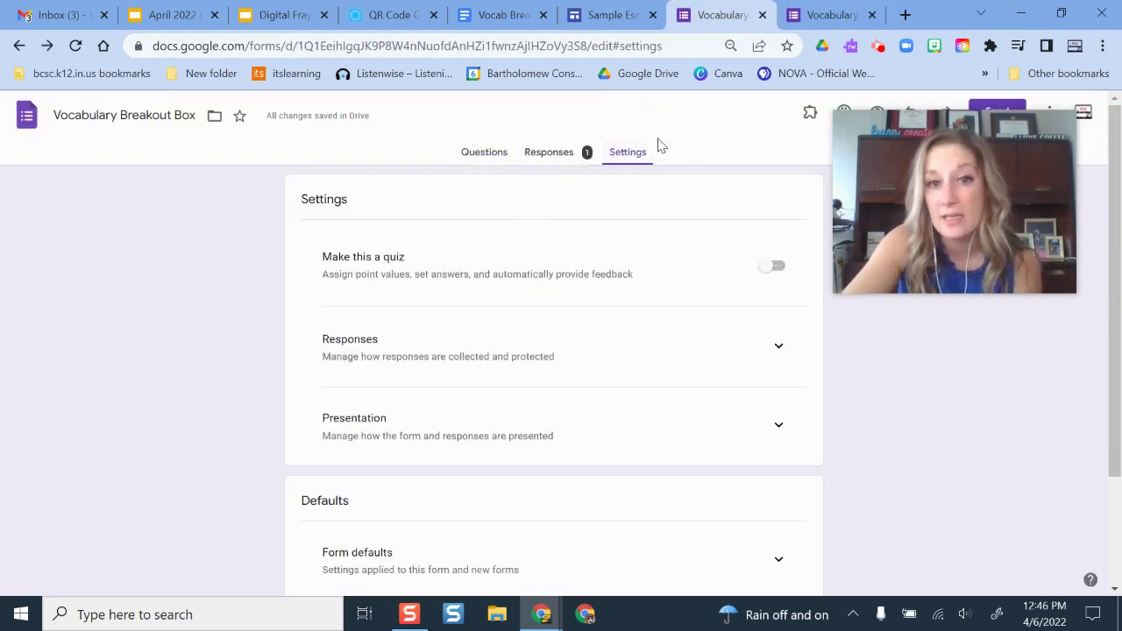
scroll(578, 239, down, 2)
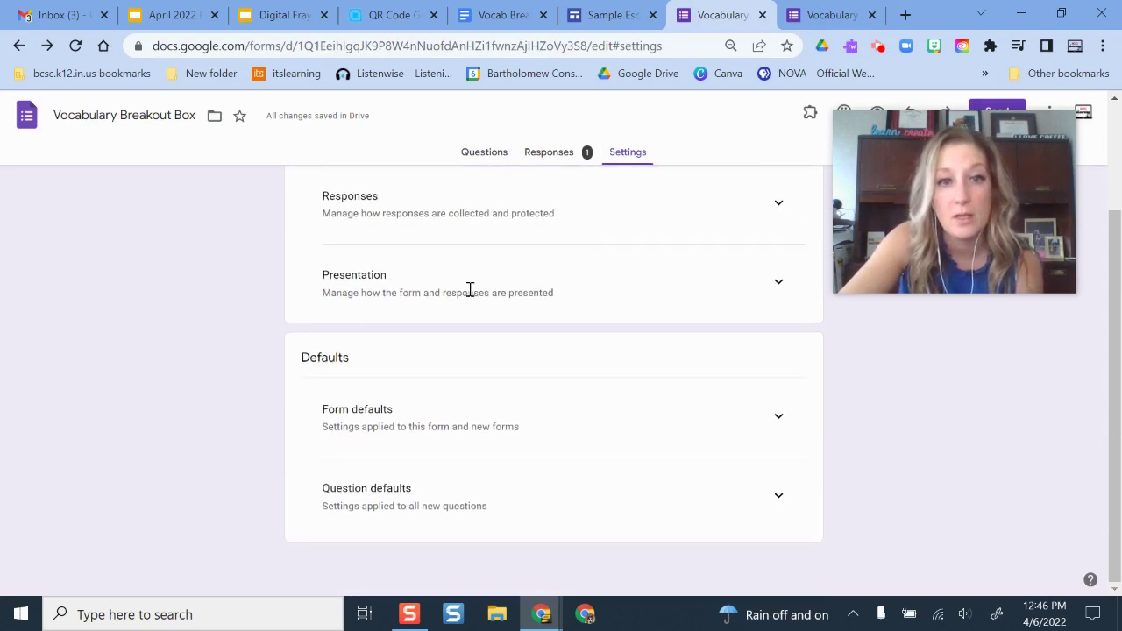
click(778, 285)
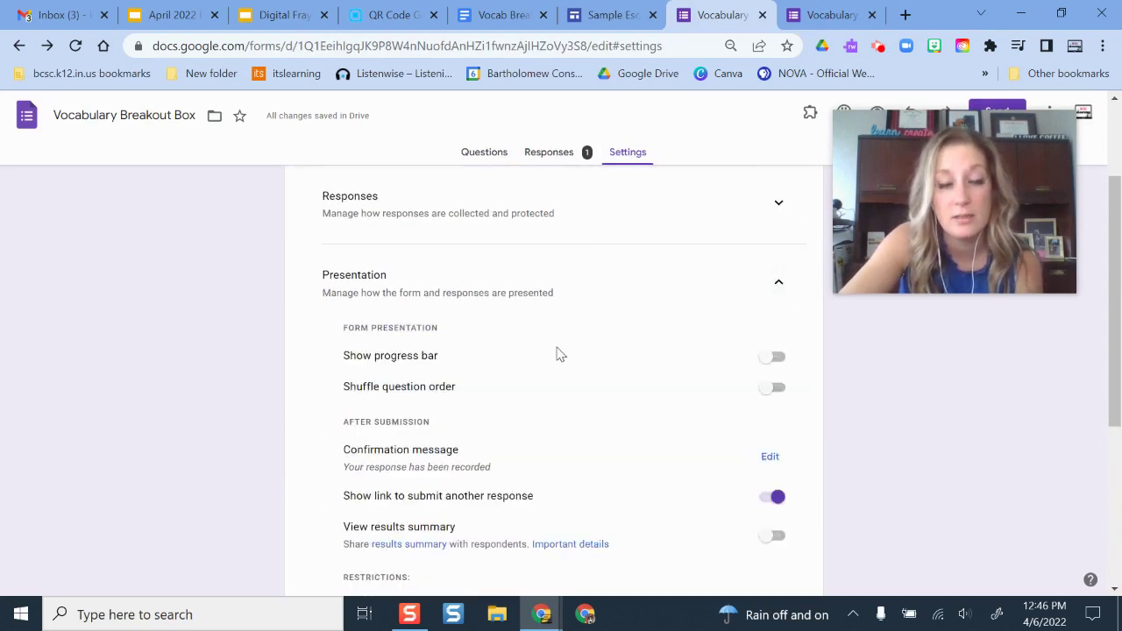
scroll(560, 354, down, 1)
scroll(569, 289, down, 2)
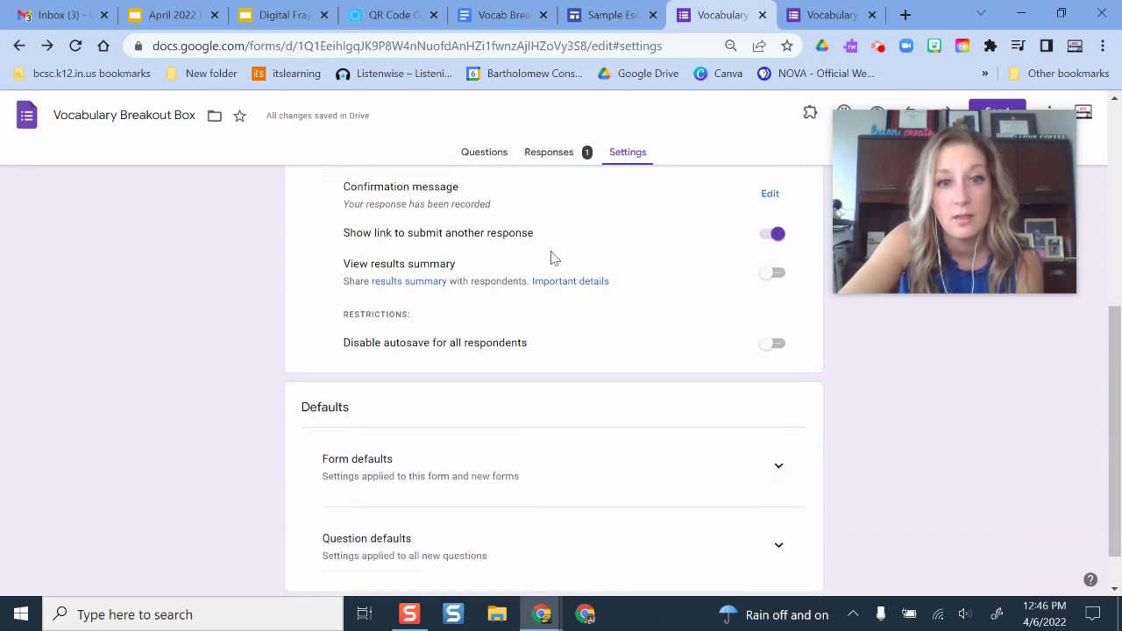
scroll(576, 343, up, 1)
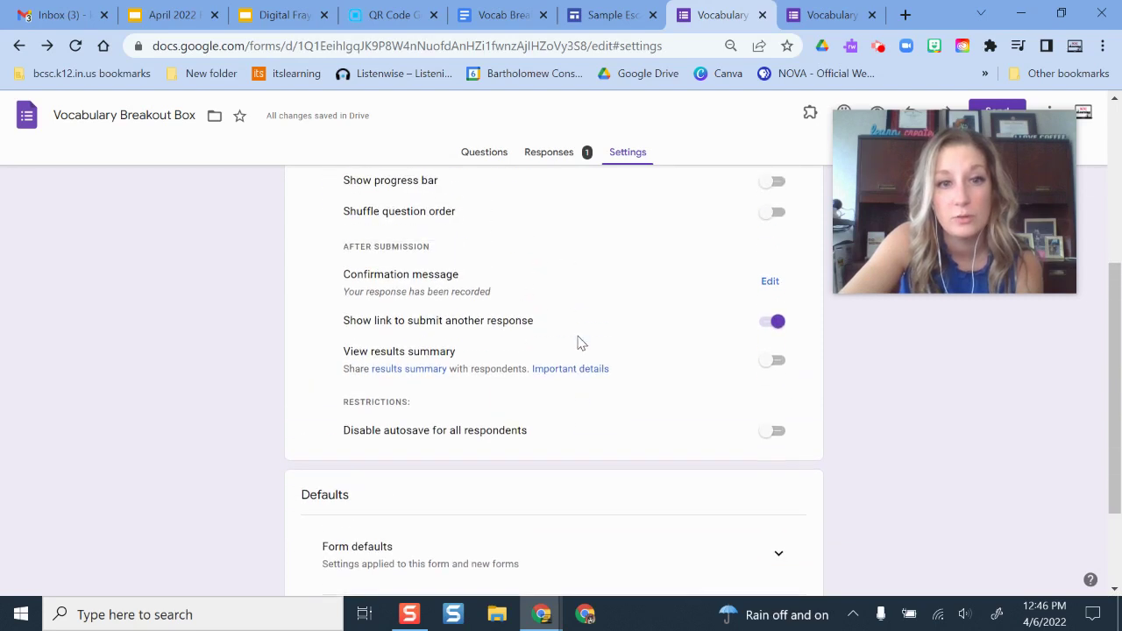
click(769, 282)
click(522, 289)
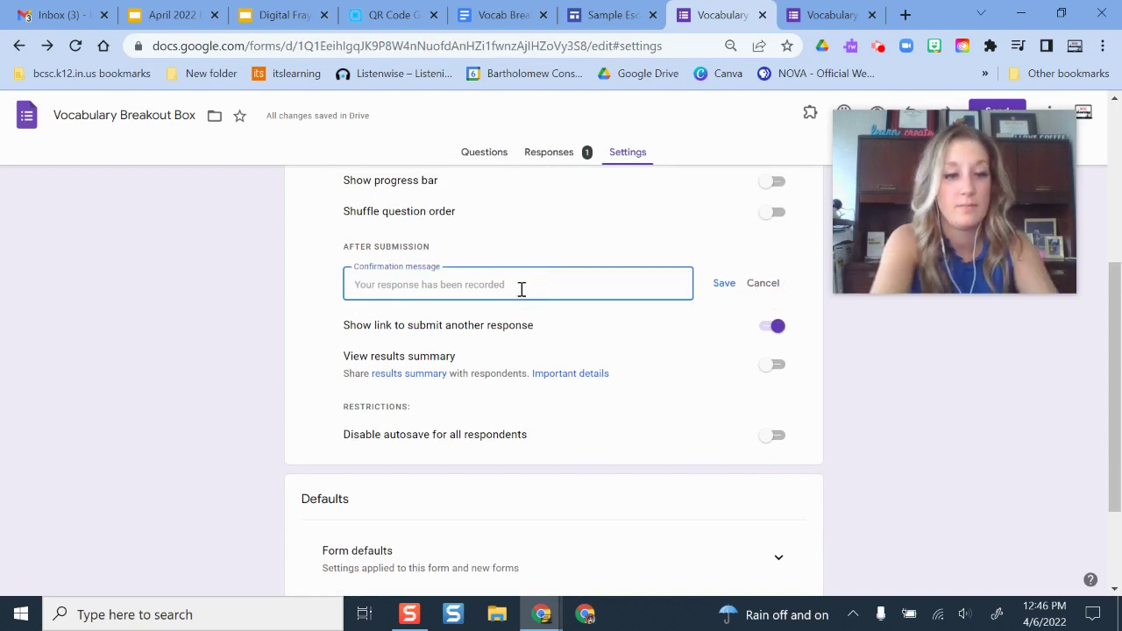
text(Great work! You escaped! Go see your teacher for a prize!)
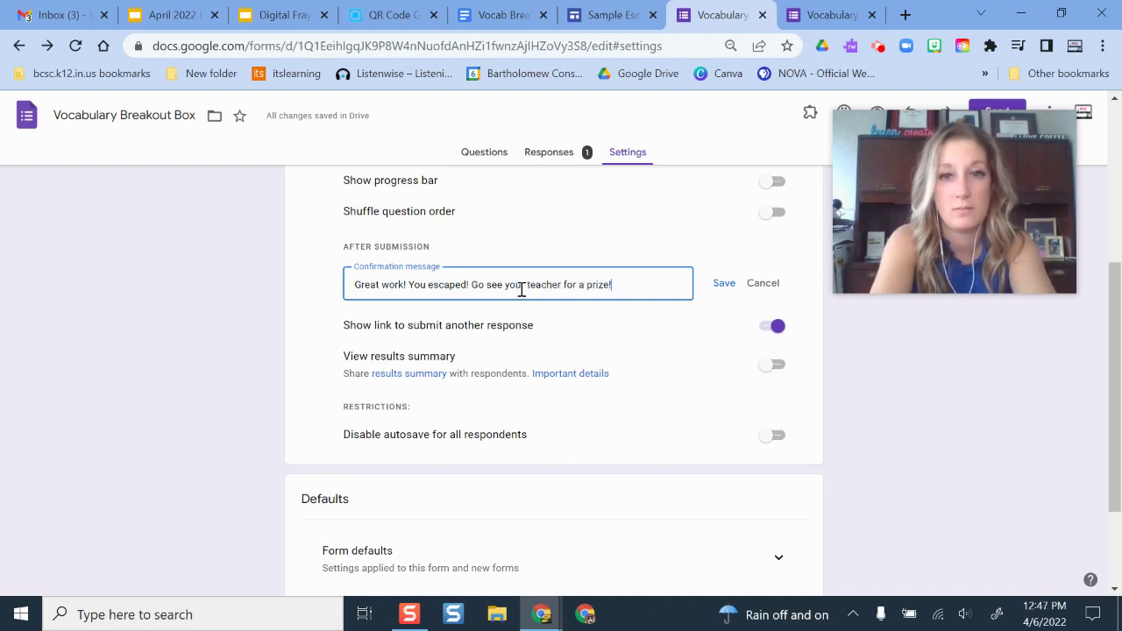
click(722, 283)
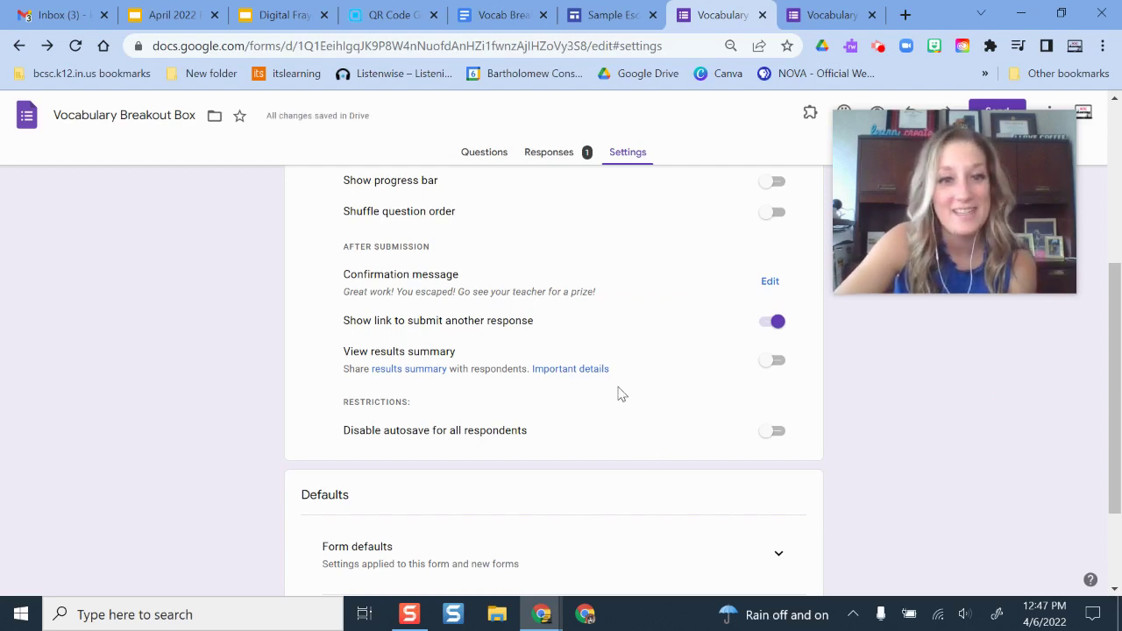
Leave the form settings and return to the form's questions
scroll(631, 368, down, 2)
scroll(642, 335, up, 10)
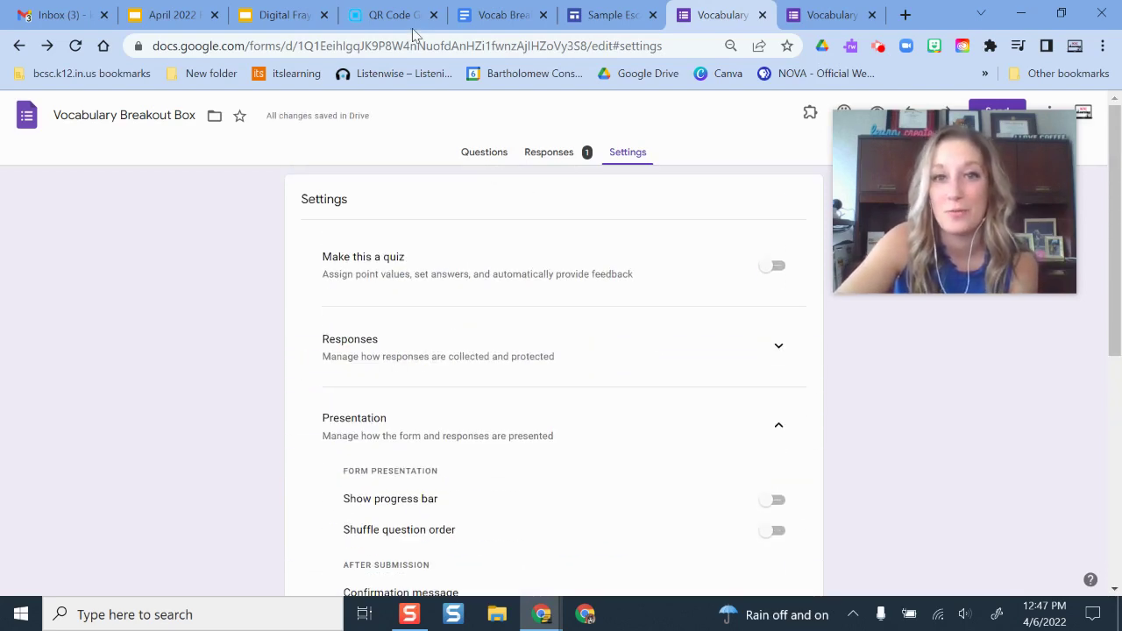
click(493, 158)
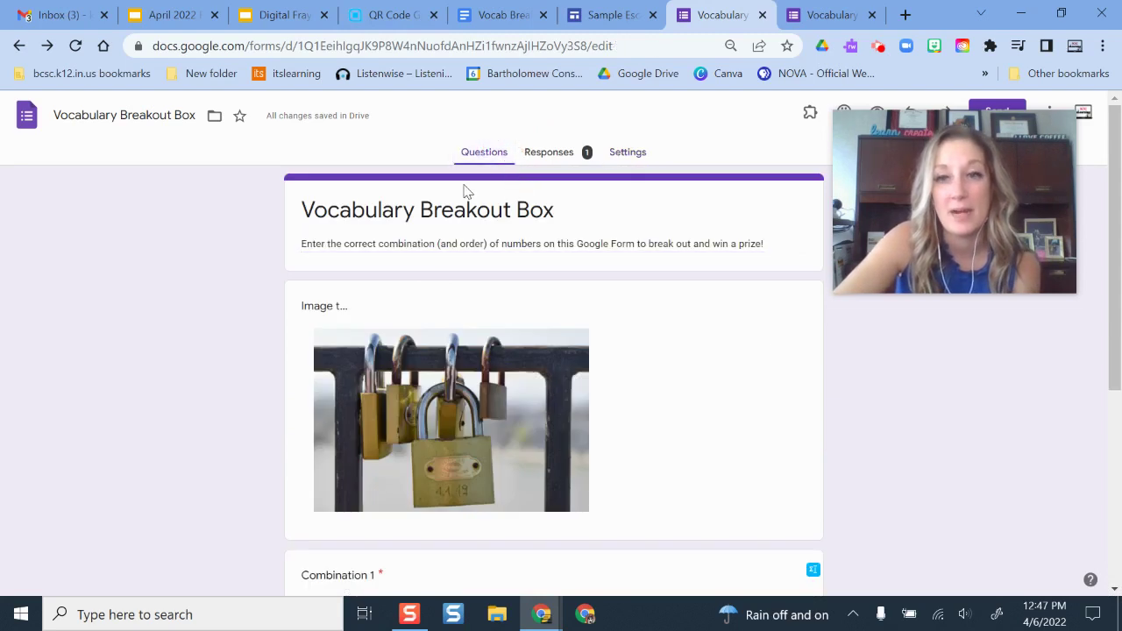